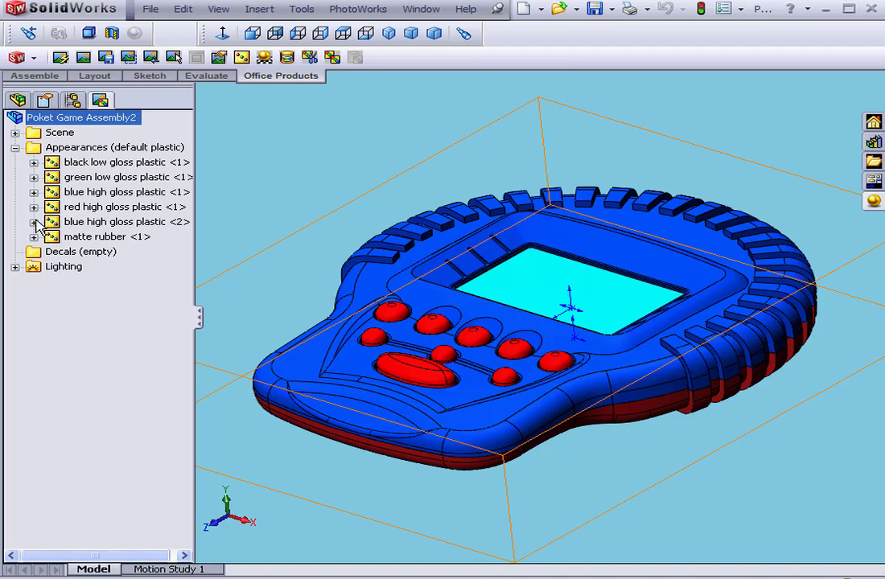
Assign the white high gloss plastic appearance to the Top Housing and render the assembly
{"action": "left_click", "coordinate": [33, 222]}
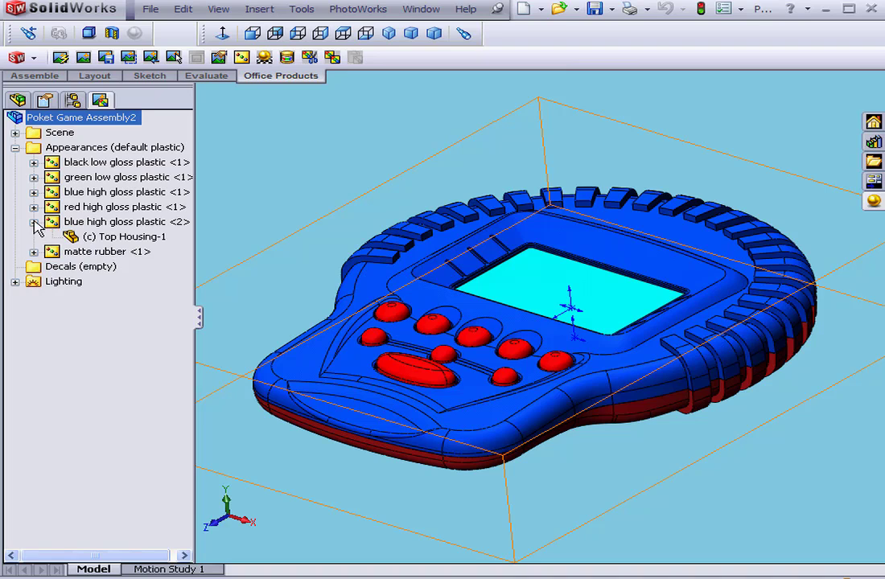
{"action": "left_click", "coordinate": [120, 223]}
{"action": "left_click", "coordinate": [469, 284]}
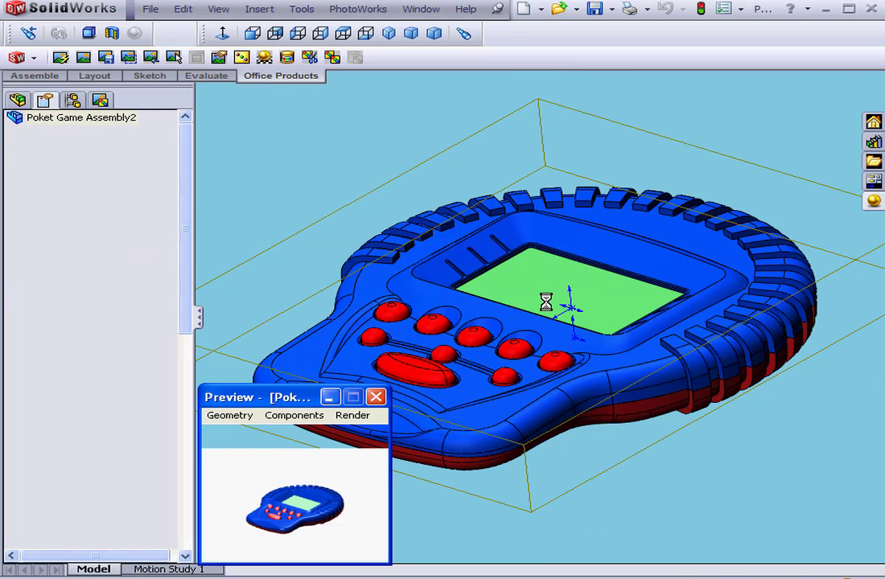
{"action": "left_click_drag", "start_coordinate": [879, 469], "coordinate": [879, 356]}
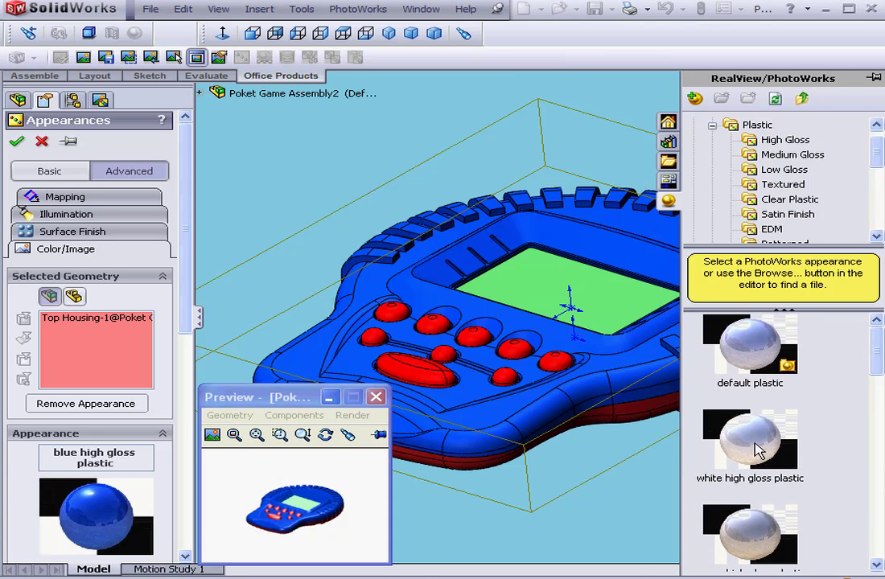
{"action": "left_click", "coordinate": [757, 447]}
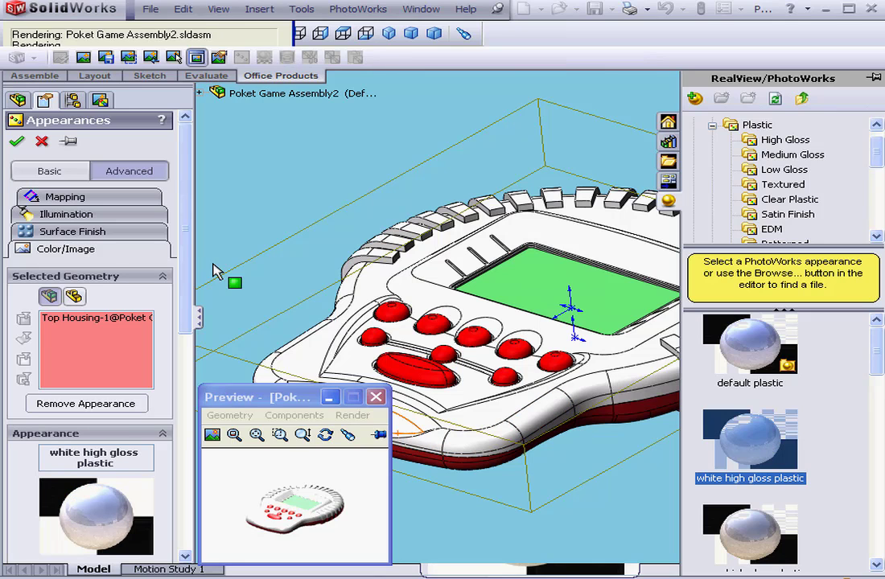
{"action": "left_click", "coordinate": [113, 214]}
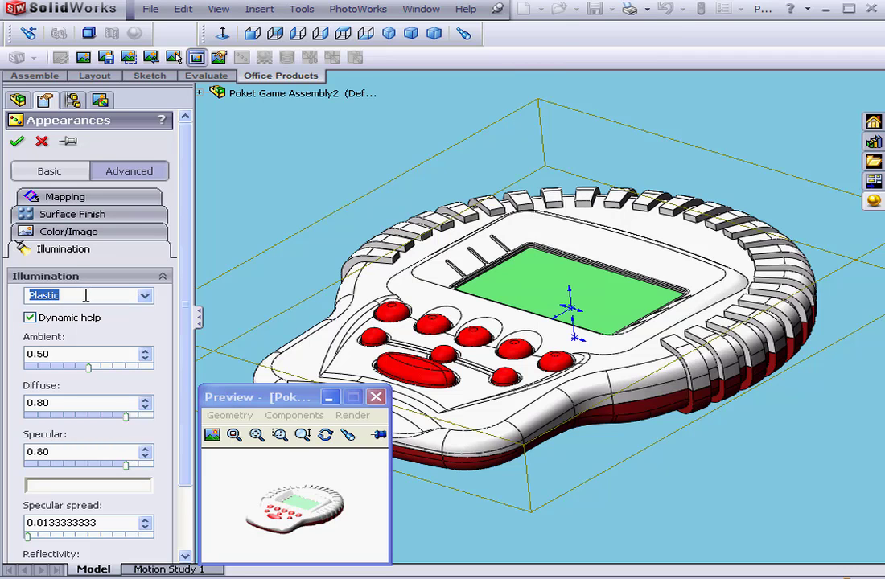
{"action": "left_click", "coordinate": [16, 142]}
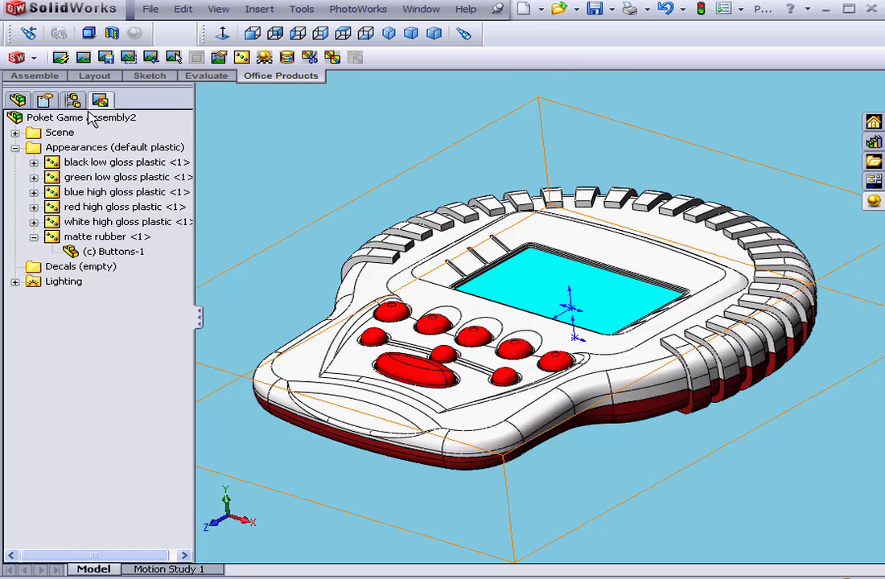
{"action": "left_click", "coordinate": [83, 57]}
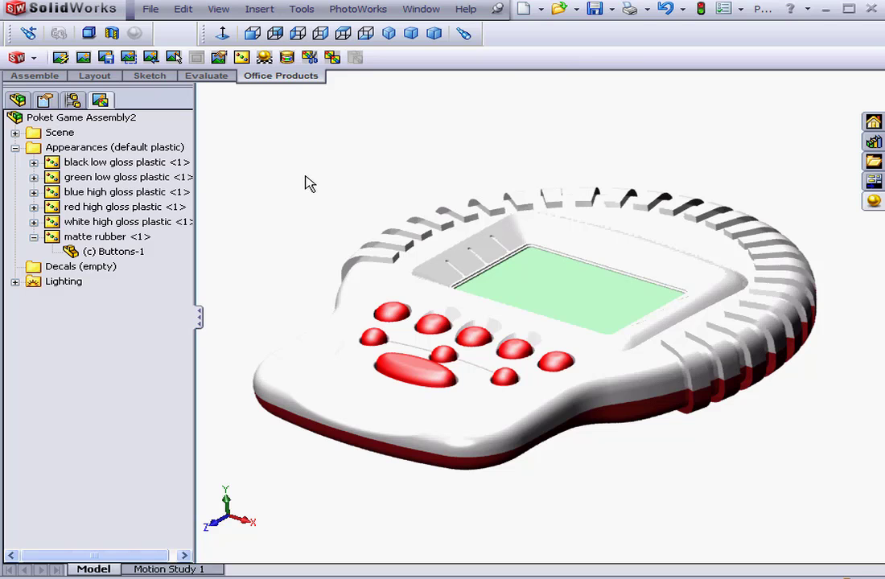
Set contour rendering to model and contours with black lines 1 pixel thick, and render the assembly
{"action": "left_click", "coordinate": [220, 62]}
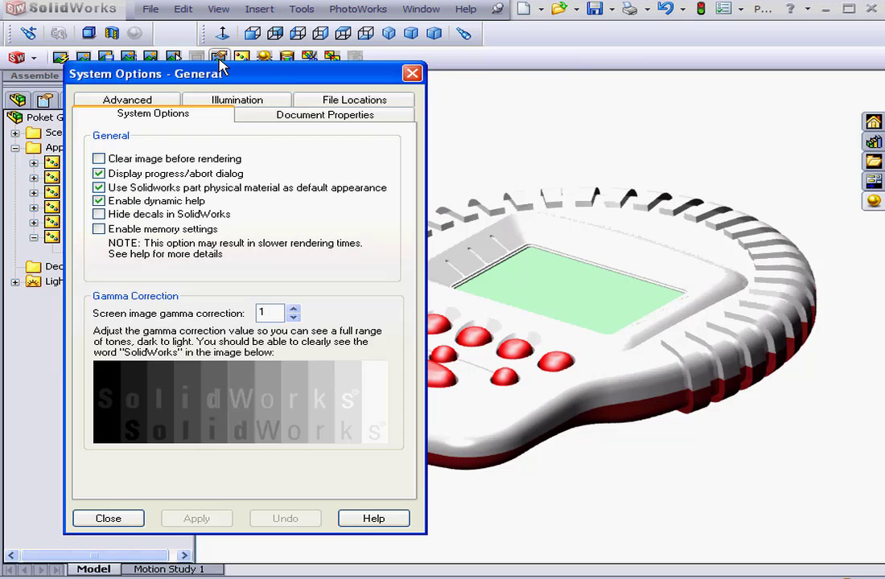
{"action": "left_click", "coordinate": [155, 106]}
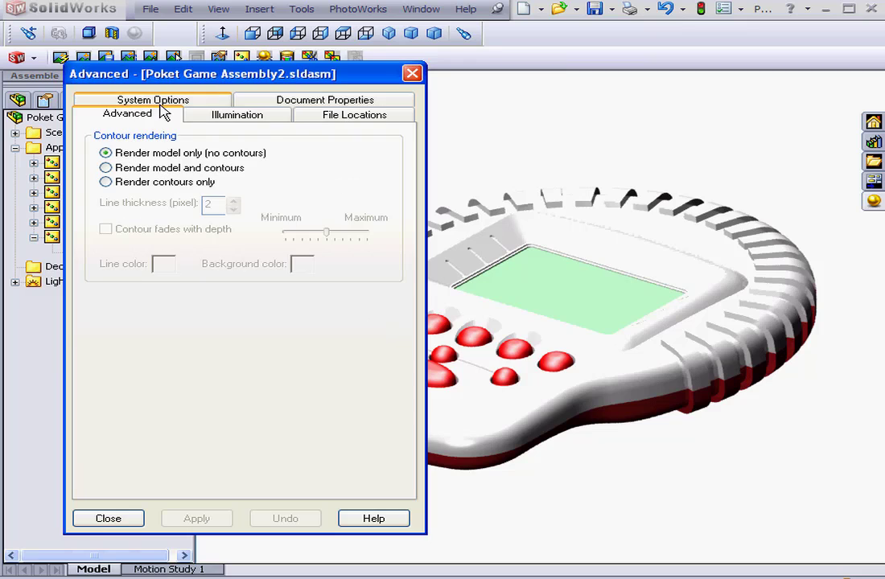
{"action": "left_click", "coordinate": [107, 168]}
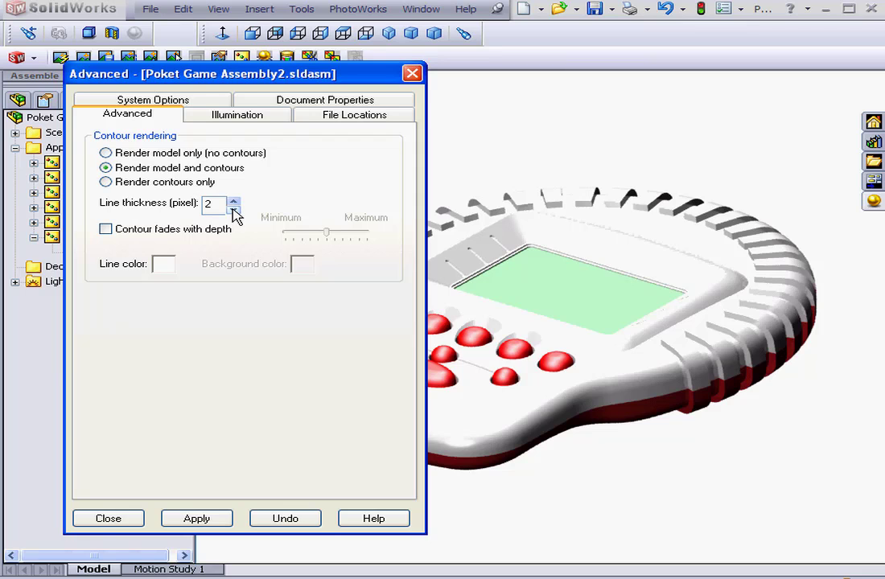
{"action": "left_click", "coordinate": [164, 268]}
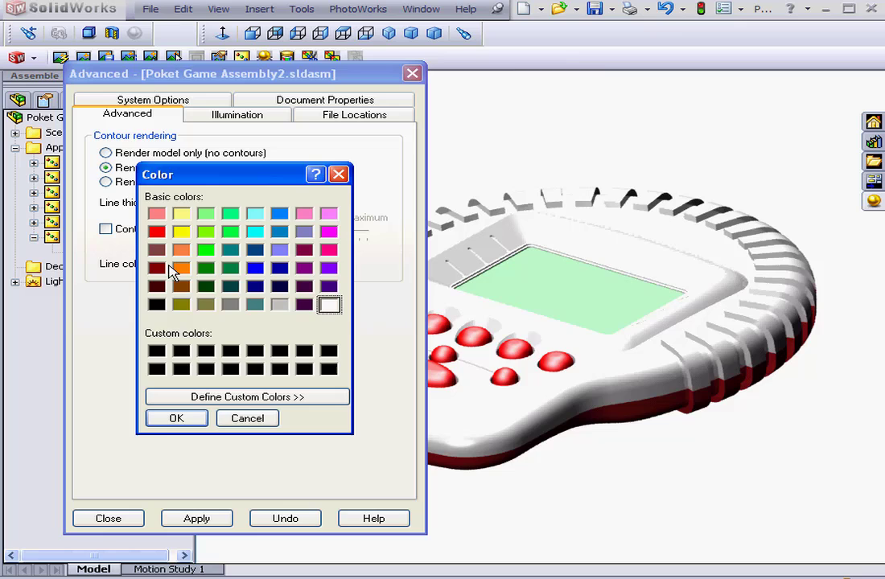
{"action": "left_click", "coordinate": [157, 305]}
{"action": "left_click", "coordinate": [197, 422]}
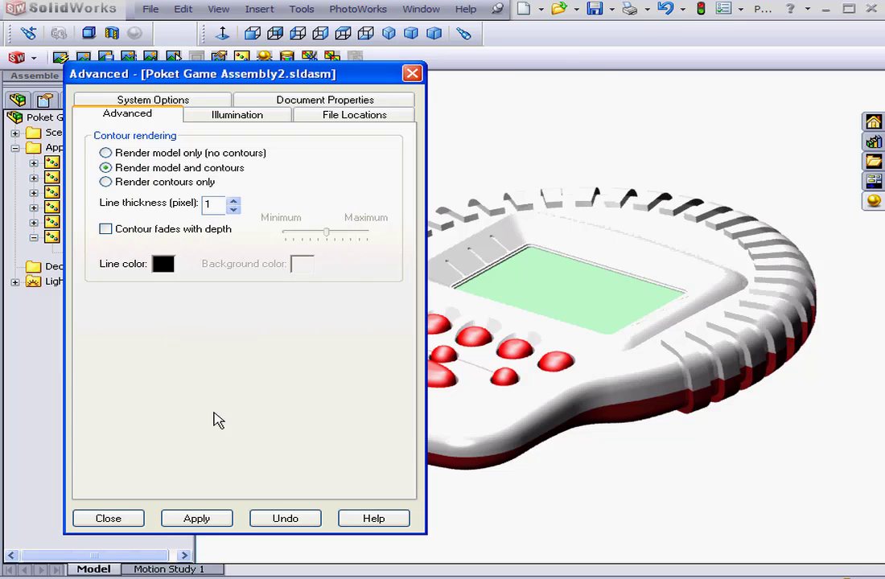
{"action": "left_click", "coordinate": [208, 520]}
{"action": "left_click", "coordinate": [135, 525]}
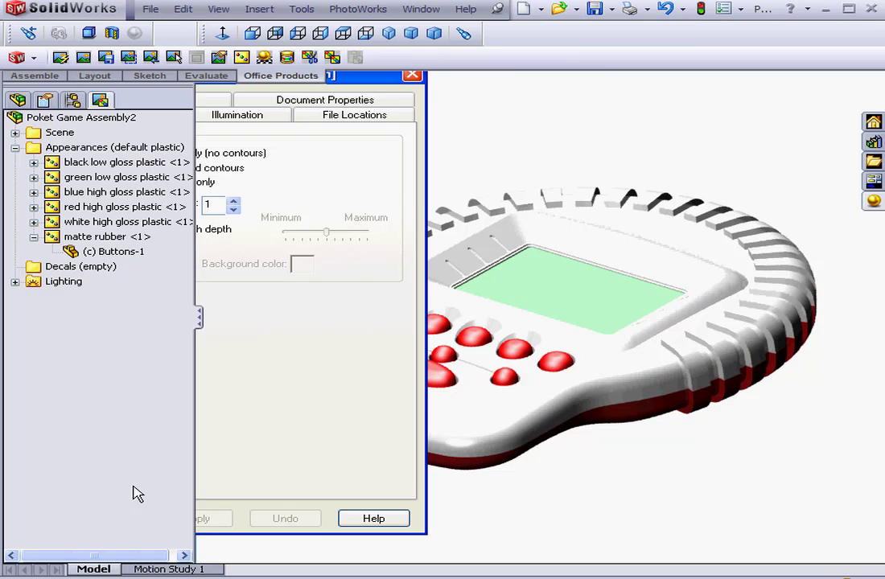
{"action": "left_click", "coordinate": [83, 57]}
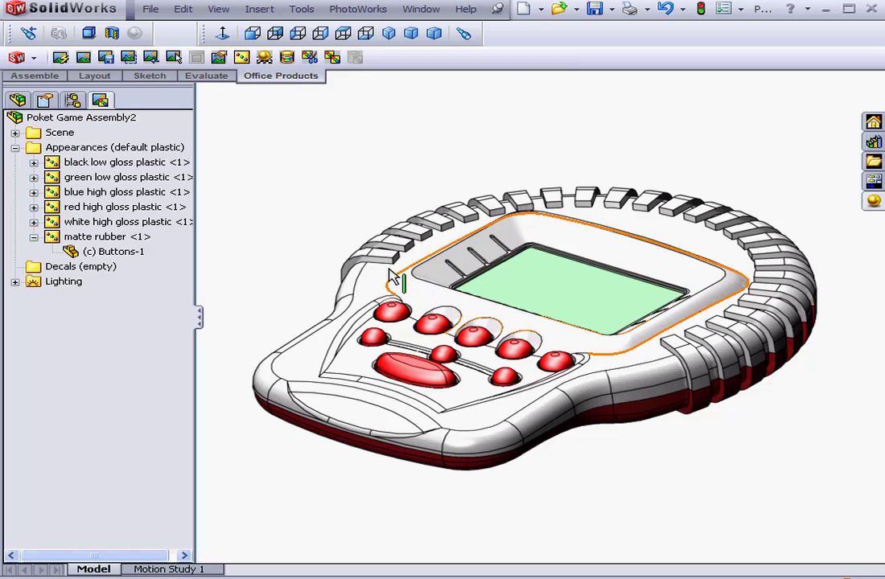
Make the contours fade with depth, raise the fade amount slightly toward maximum, and render the assembly again
{"action": "left_click", "coordinate": [196, 57]}
{"action": "left_click", "coordinate": [155, 99]}
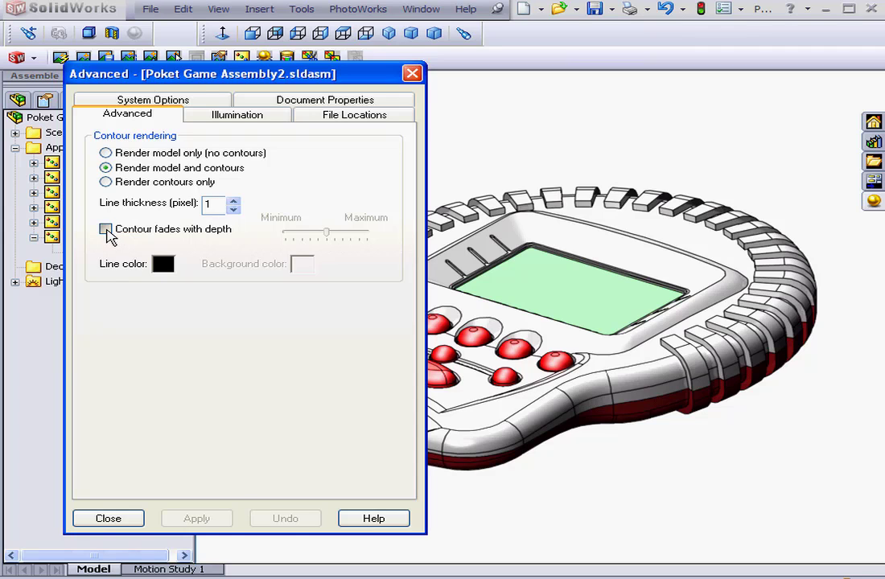
{"action": "left_click", "coordinate": [105, 229]}
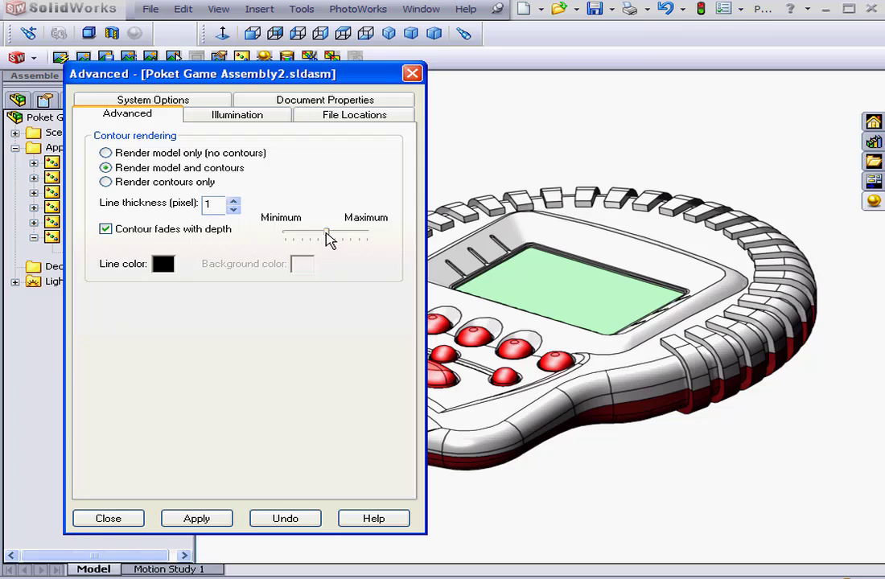
{"action": "mouse_move", "coordinate": [330, 239]}
{"action": "left_mouse_down"}
{"action": "mouse_move", "coordinate": [352, 238]}
{"action": "mouse_move", "coordinate": [341, 238]}
{"action": "left_mouse_up"}
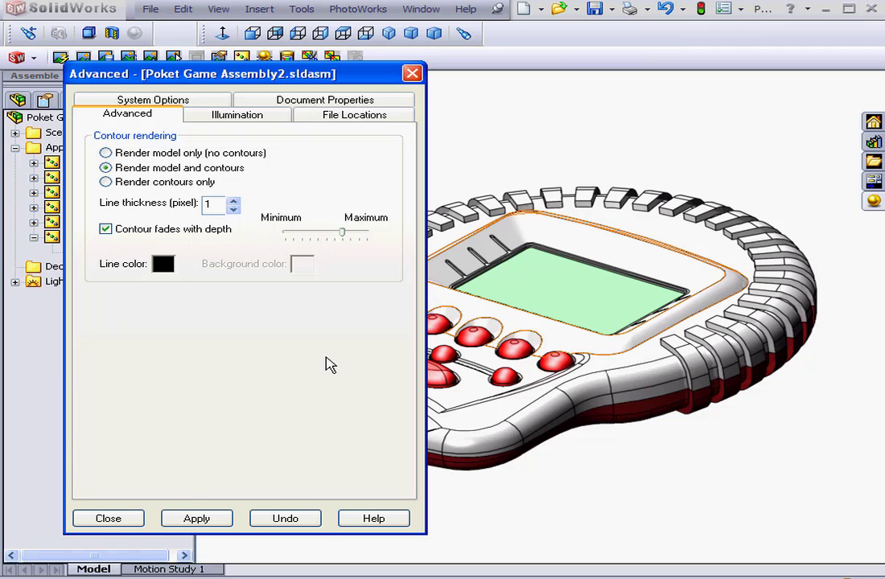
{"action": "left_click", "coordinate": [193, 520]}
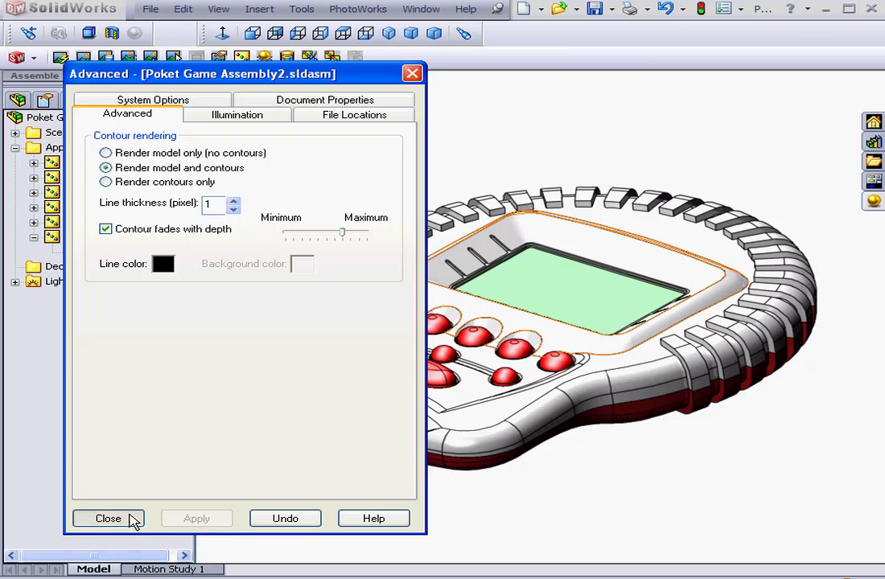
{"action": "left_click", "coordinate": [107, 519]}
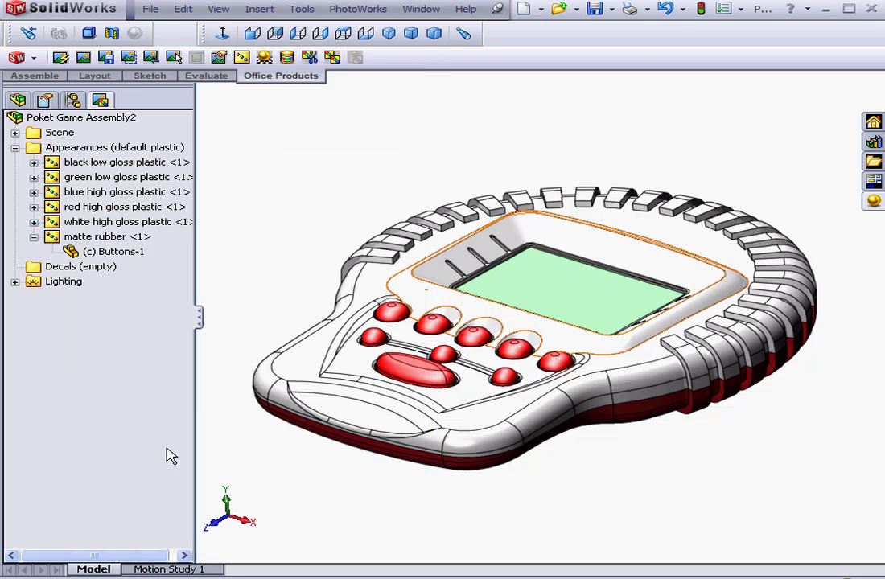
{"action": "left_click", "coordinate": [83, 58]}
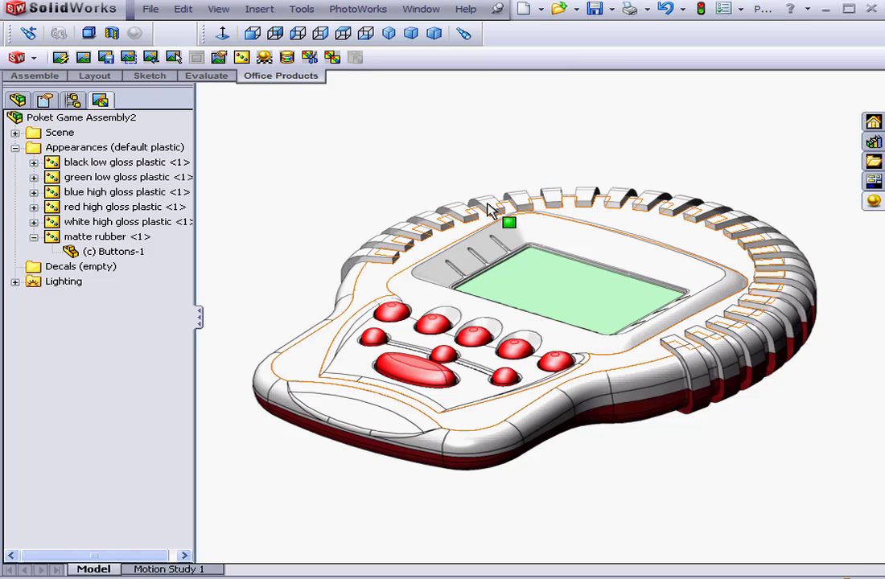
Hide the Top Housing component and render the assembly with its interior exposed
{"action": "left_click", "coordinate": [18, 100]}
{"action": "left_click", "coordinate": [71, 179]}
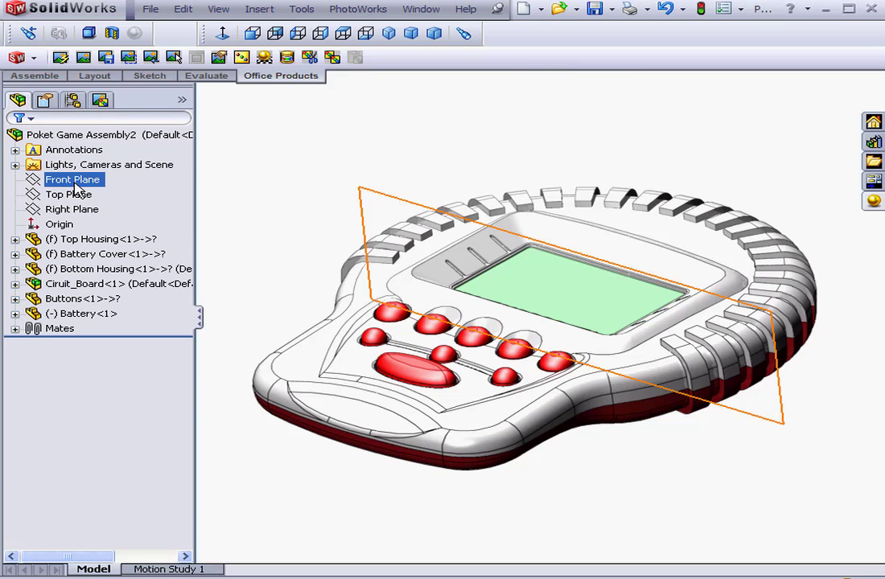
{"action": "left_click", "coordinate": [88, 240]}
{"action": "right_click", "coordinate": [90, 242]}
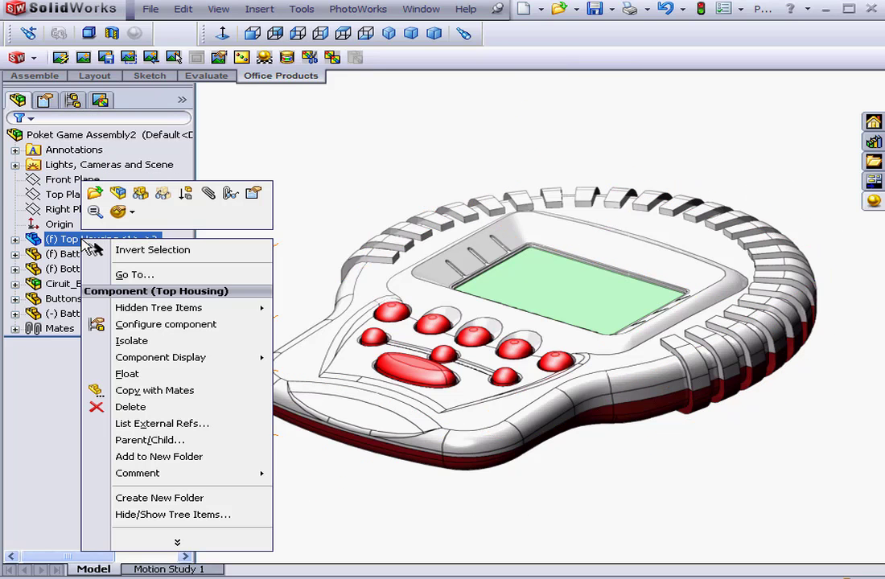
{"action": "left_click", "coordinate": [142, 197]}
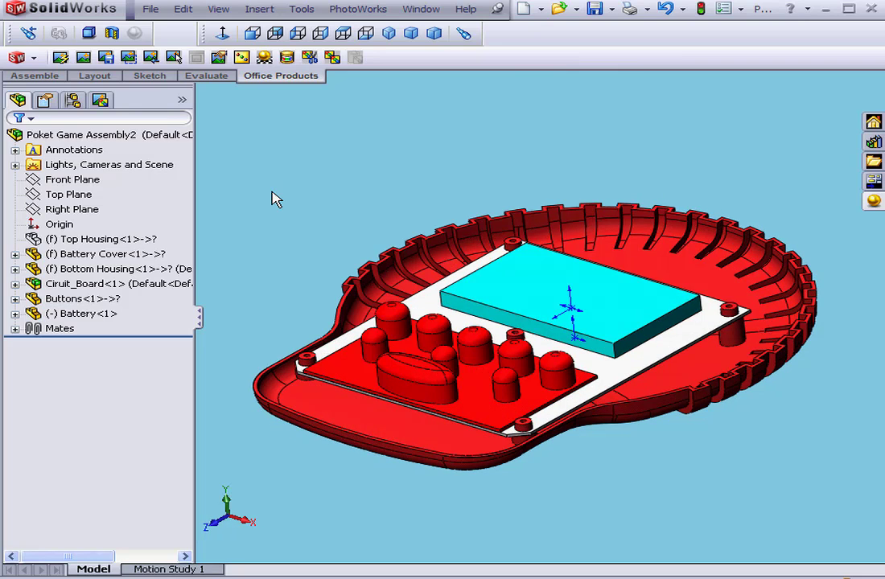
{"action": "left_click", "coordinate": [61, 56]}
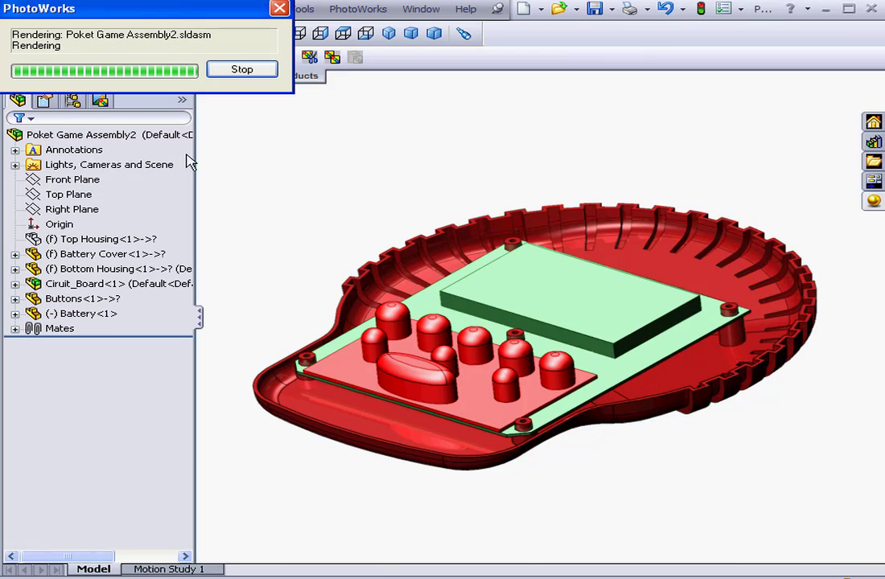
Show the Top Housing component again
{"action": "left_click", "coordinate": [103, 240]}
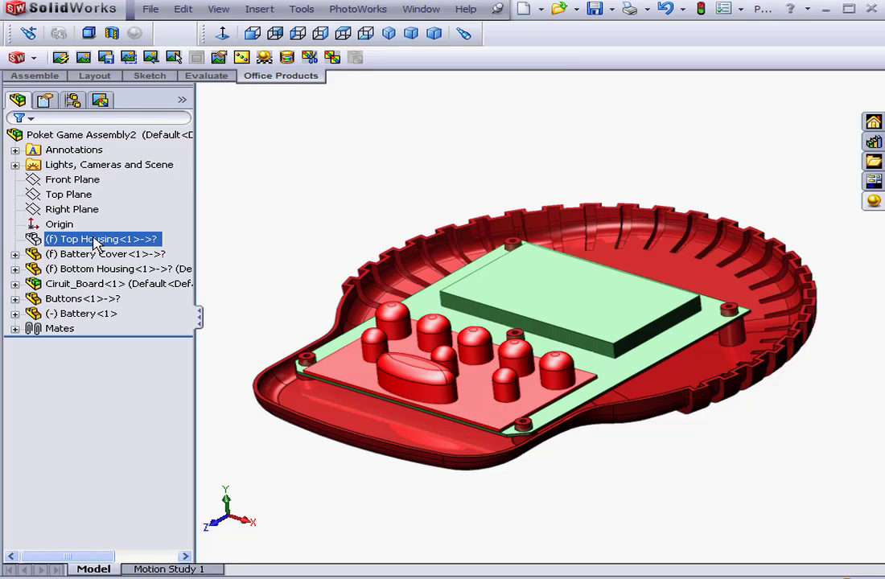
{"action": "right_click", "coordinate": [105, 244]}
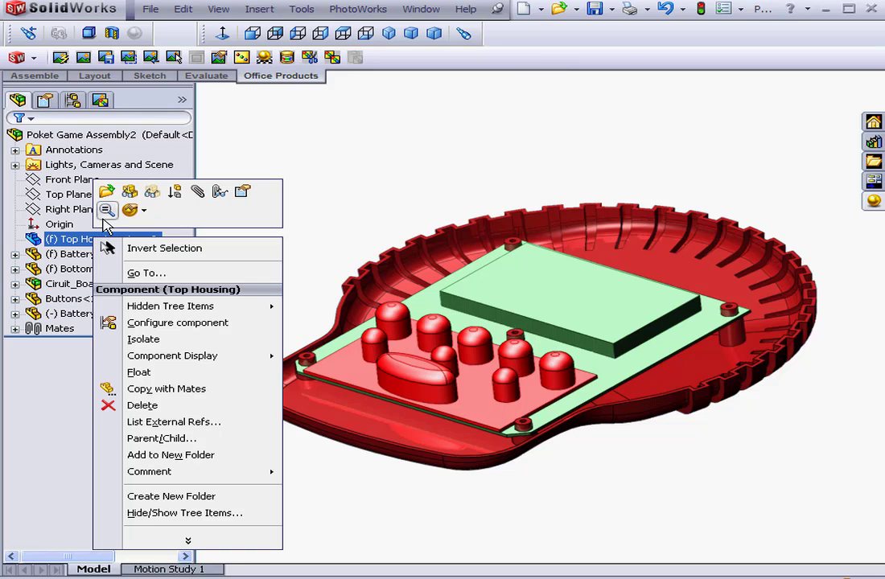
{"action": "left_click", "coordinate": [129, 196]}
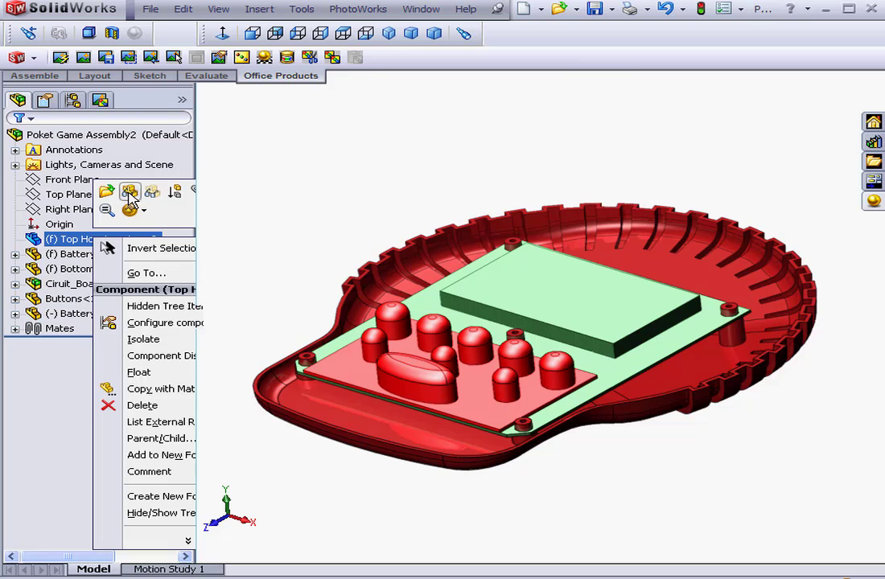
{"action": "left_click", "coordinate": [274, 198]}
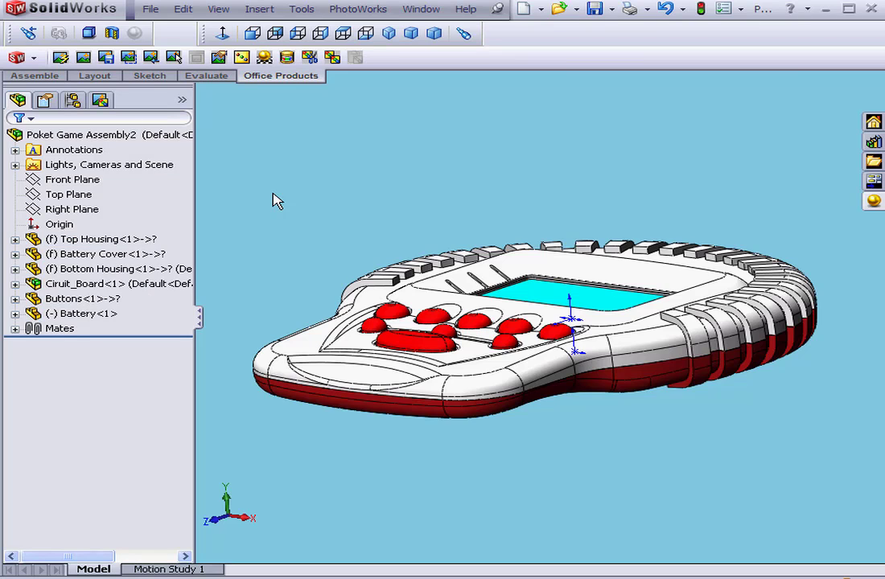
{"action": "key", "text": "Down"}
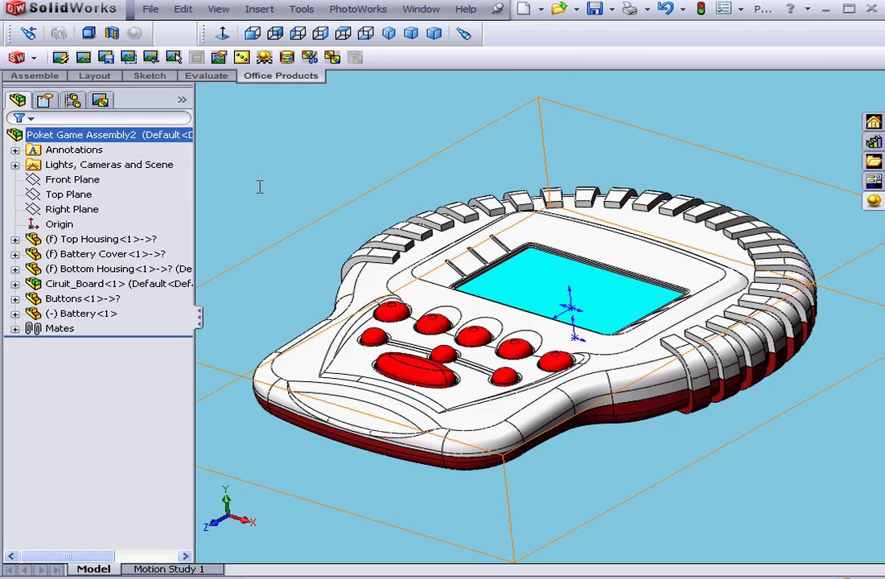
Assign the polycarbonate plastic appearance from the Clear Plastic category to the Top Housing and render the assembly
{"action": "left_click", "coordinate": [100, 99]}
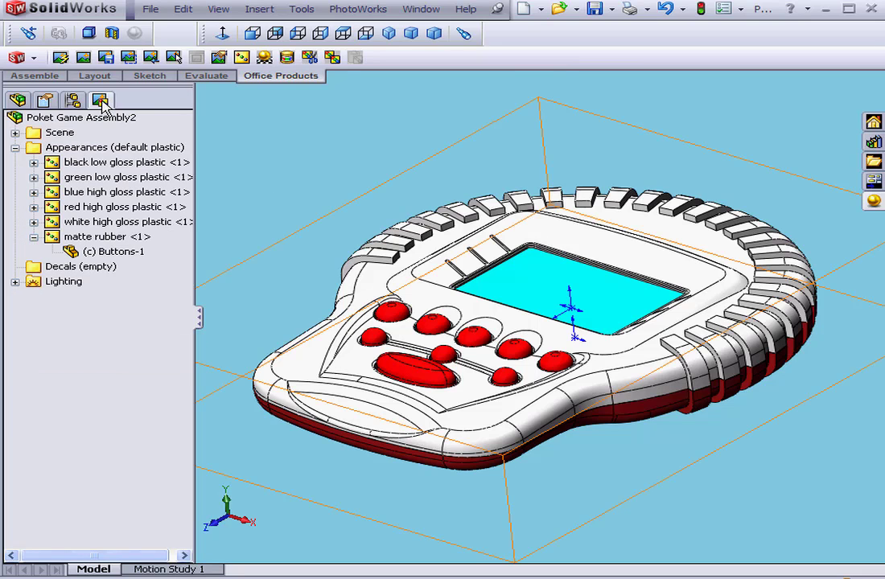
{"action": "left_click", "coordinate": [90, 222]}
{"action": "double_click", "coordinate": [107, 223]}
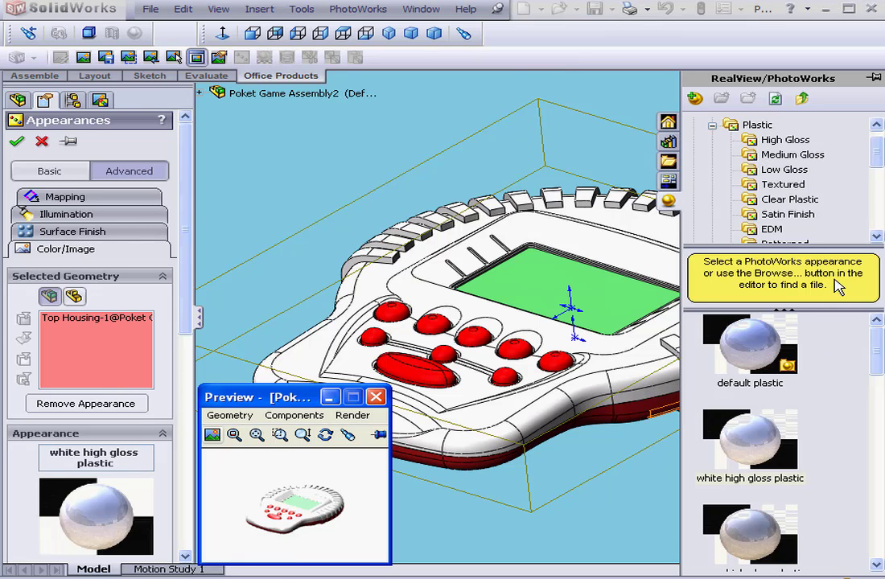
{"action": "left_click", "coordinate": [793, 199]}
{"action": "left_click_drag", "start_coordinate": [878, 361], "coordinate": [880, 488]}
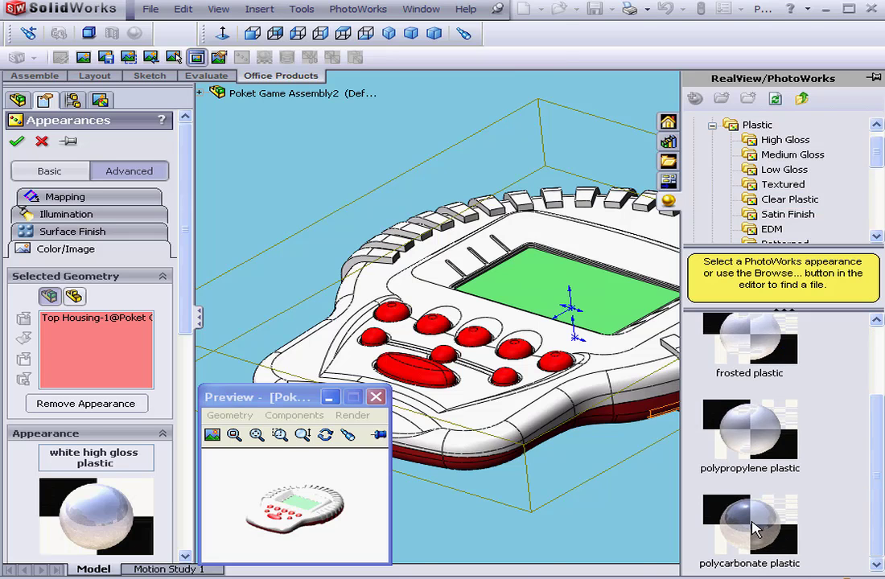
{"action": "left_click", "coordinate": [753, 528]}
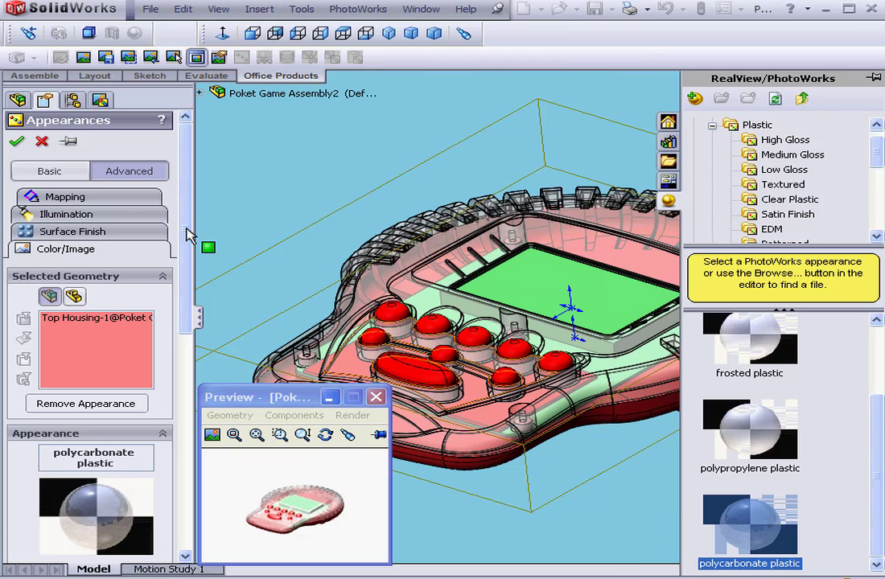
{"action": "left_click", "coordinate": [17, 142]}
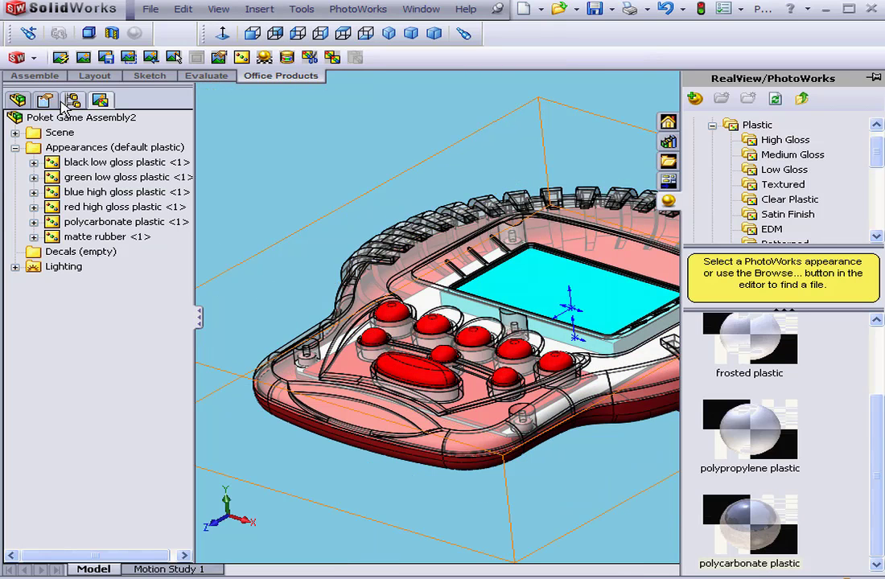
{"action": "left_click", "coordinate": [84, 58]}
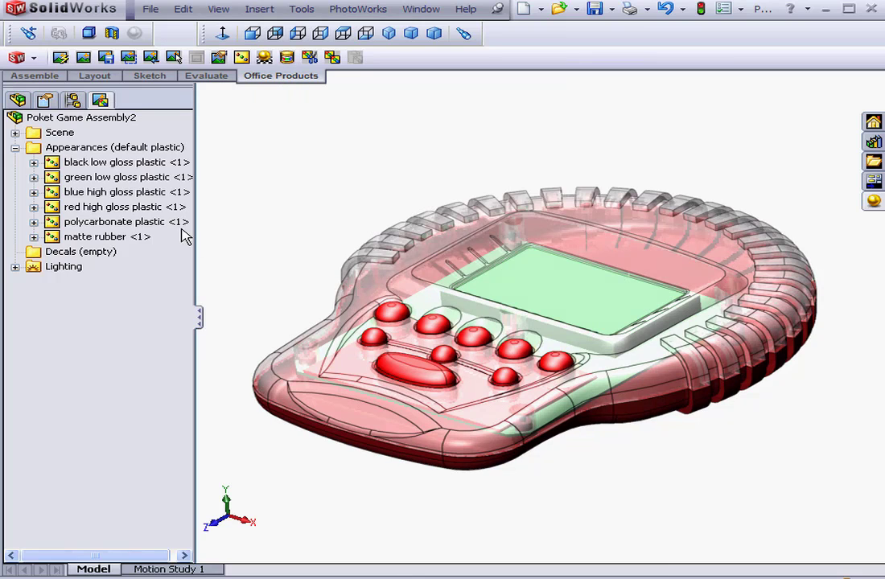
Edit the Top Housing's polycarbonate plastic appearance and set its transparency to 1.00
{"action": "double_click", "coordinate": [99, 221]}
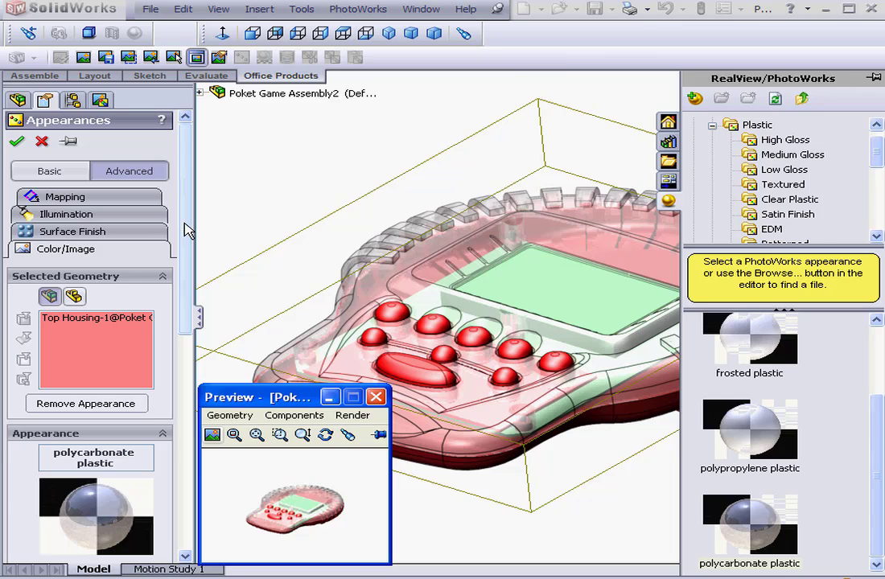
{"action": "left_click_drag", "start_coordinate": [185, 224], "coordinate": [200, 353]}
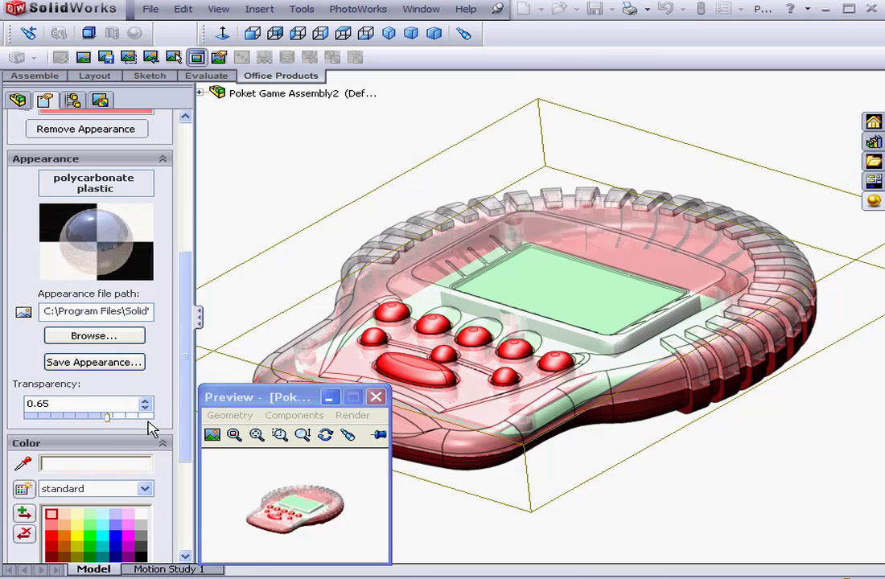
{"action": "left_click_drag", "start_coordinate": [107, 418], "coordinate": [156, 420]}
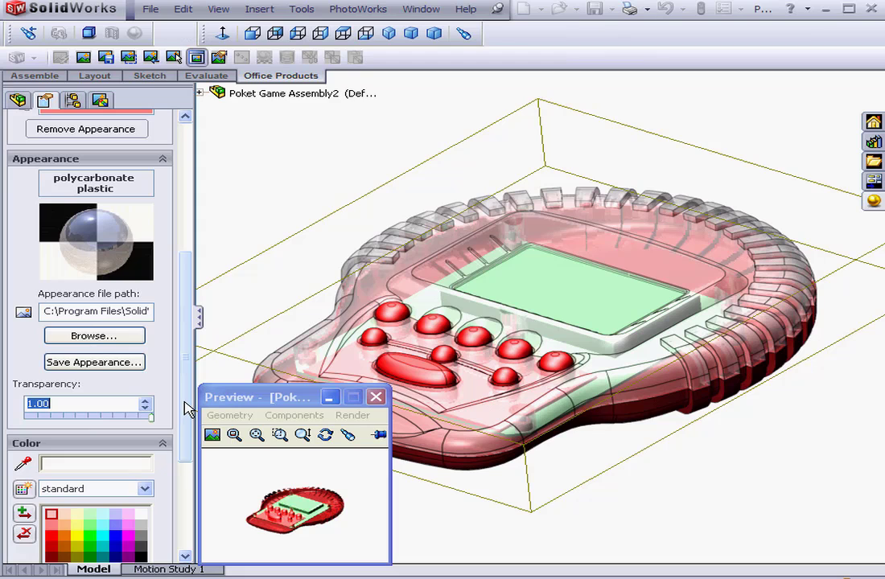
Change the polycarbonate appearance's illumination type to Constant with transparency 1.00, accept it, and render the assembly
{"action": "scroll", "coordinate": [189, 313], "scroll_direction": "up", "scroll_amount": 5}
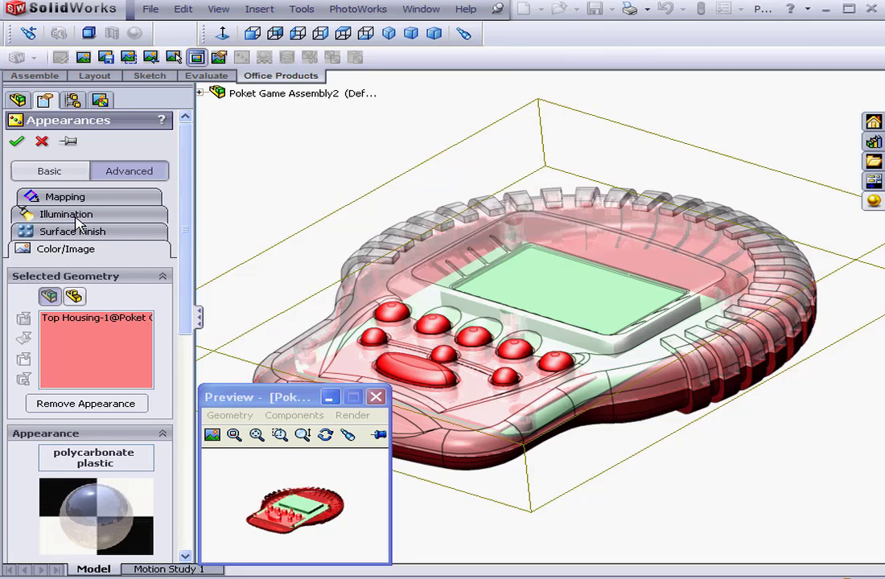
{"action": "left_click", "coordinate": [71, 214]}
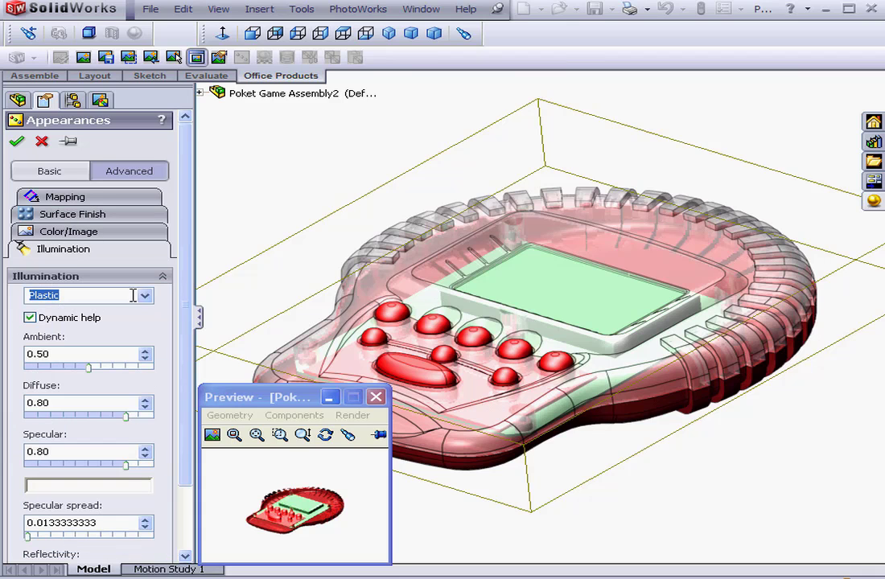
{"action": "scroll", "coordinate": [190, 370], "scroll_direction": "down", "scroll_amount": 2}
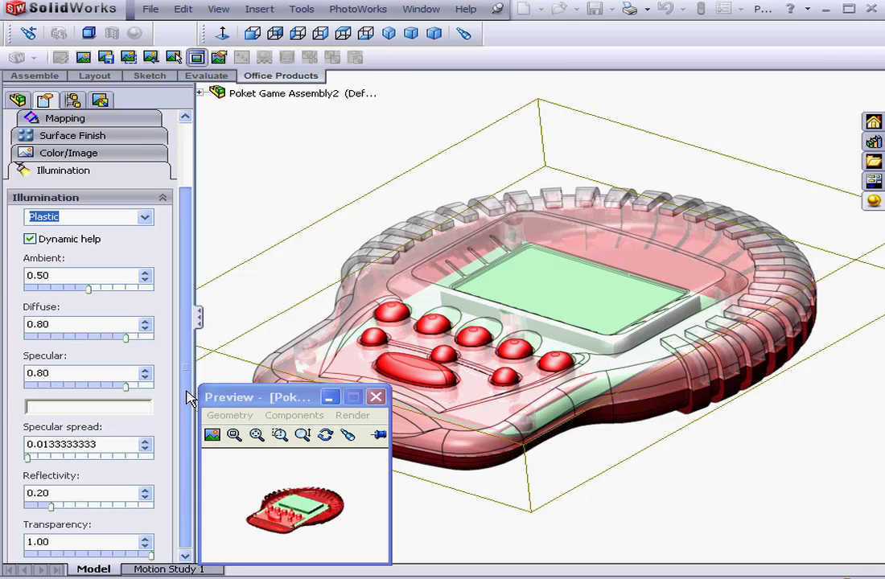
{"action": "mouse_move", "coordinate": [66, 545]}
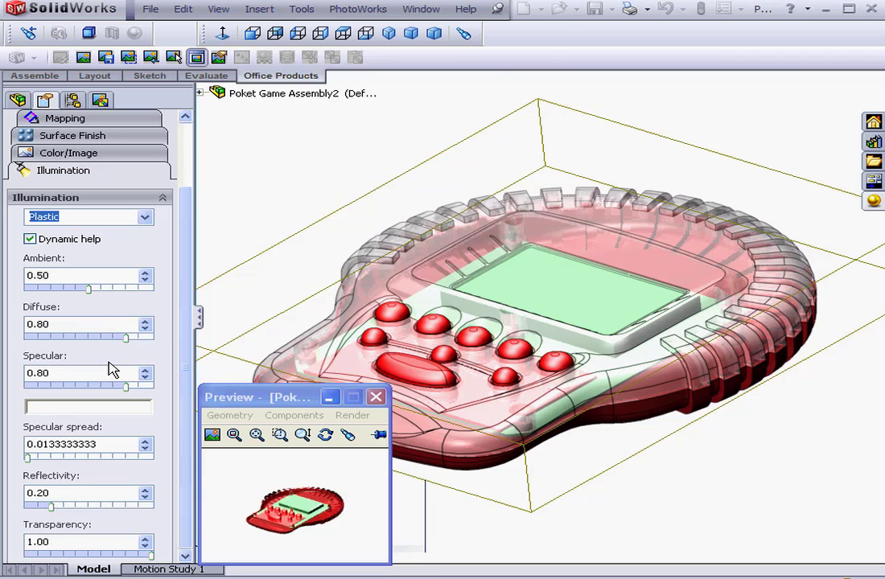
{"action": "left_click", "coordinate": [144, 217]}
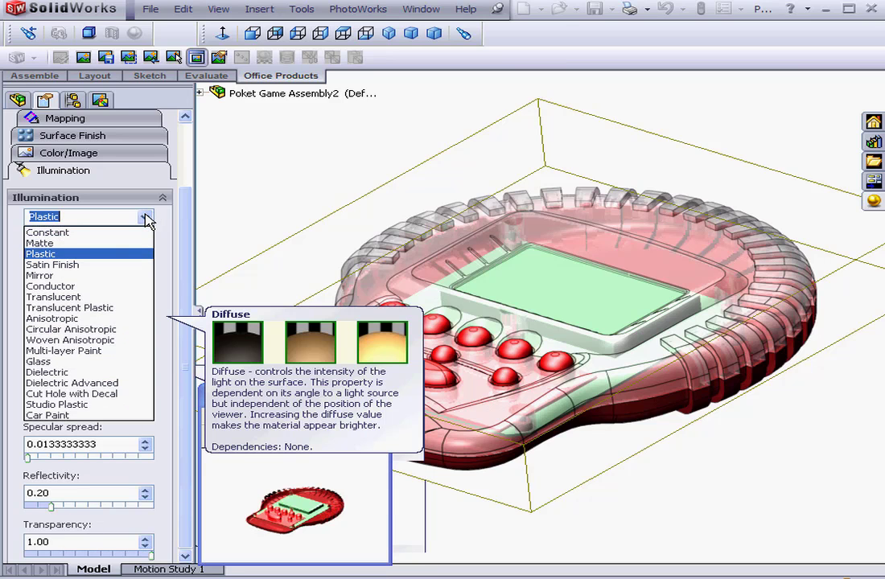
{"action": "left_click", "coordinate": [128, 233]}
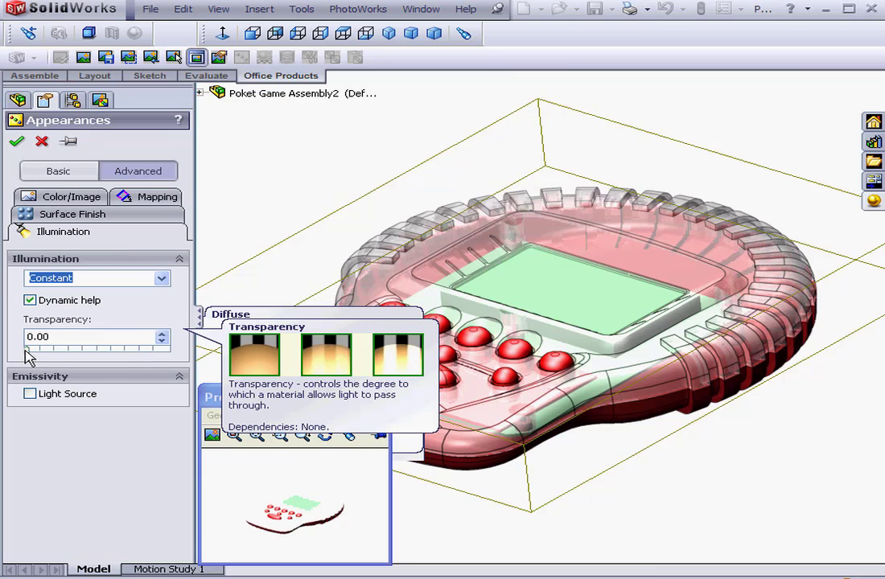
{"action": "left_click_drag", "start_coordinate": [28, 357], "coordinate": [171, 356]}
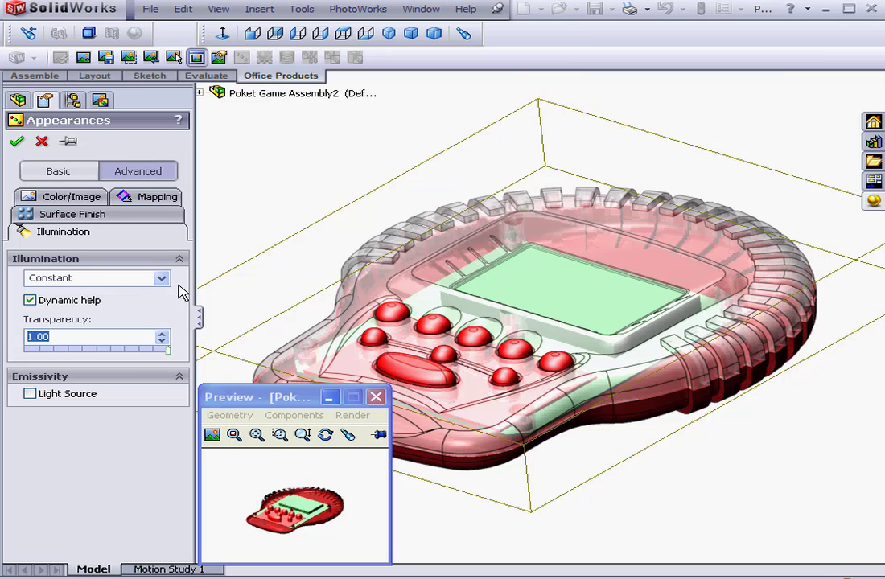
{"action": "left_click", "coordinate": [22, 143]}
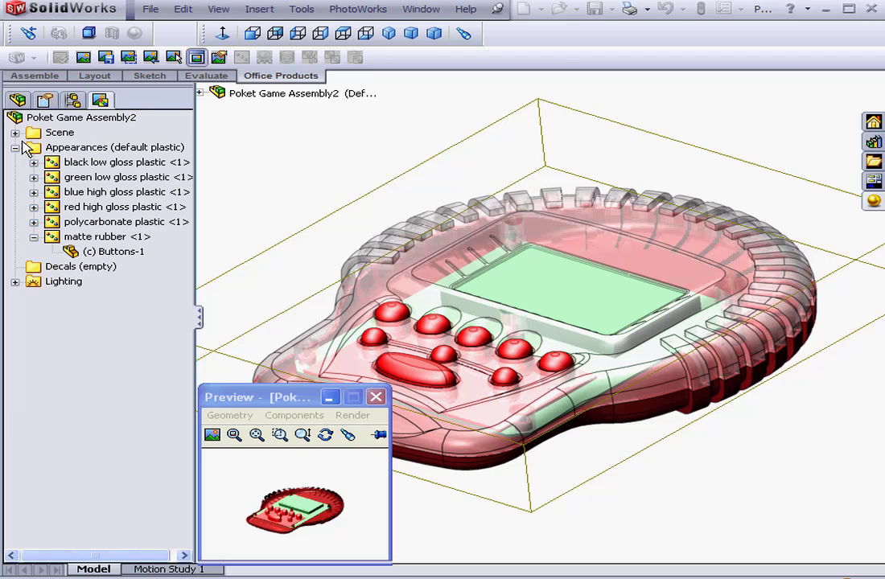
{"action": "left_click", "coordinate": [84, 58]}
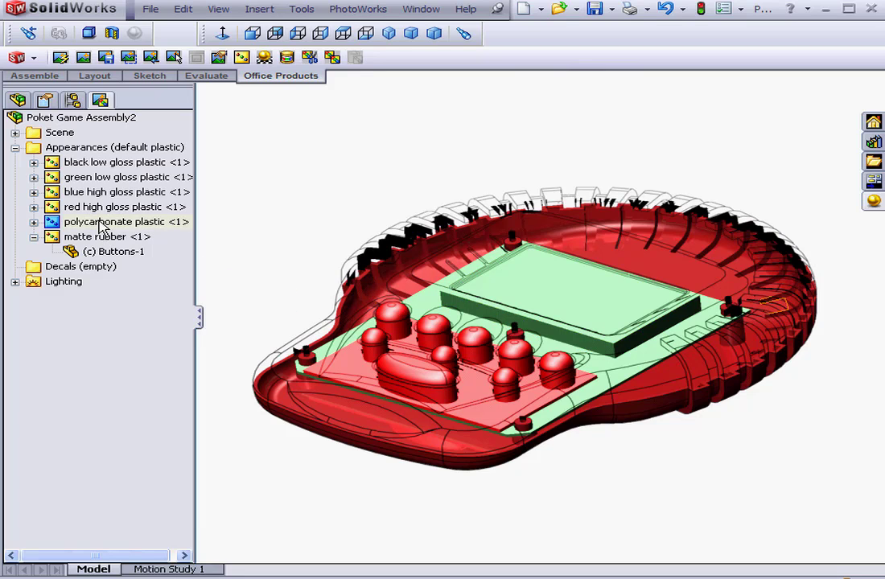
Replace the Top Housing's polycarbonate appearance with blue high gloss plastic from the High Gloss category
{"action": "key", "text": "shift+c"}
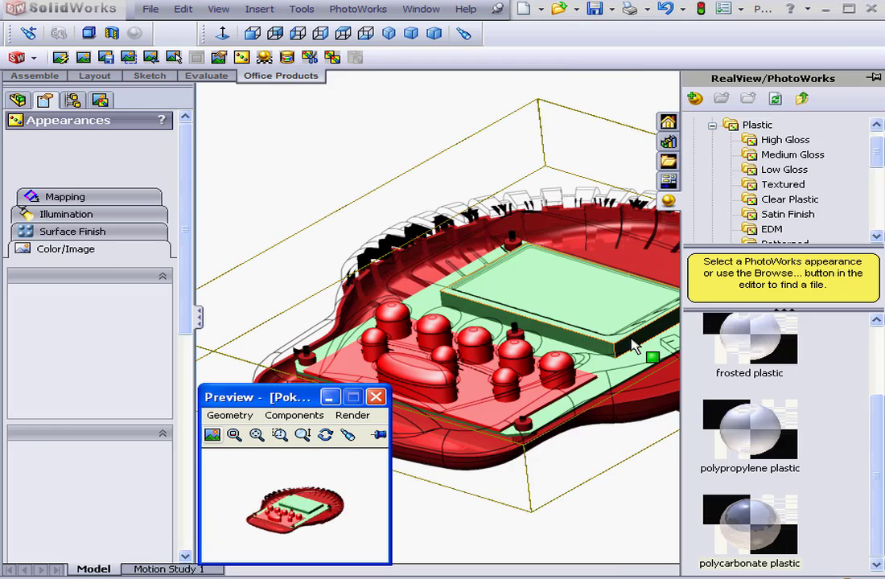
{"action": "left_click_drag", "start_coordinate": [876, 447], "coordinate": [879, 365]}
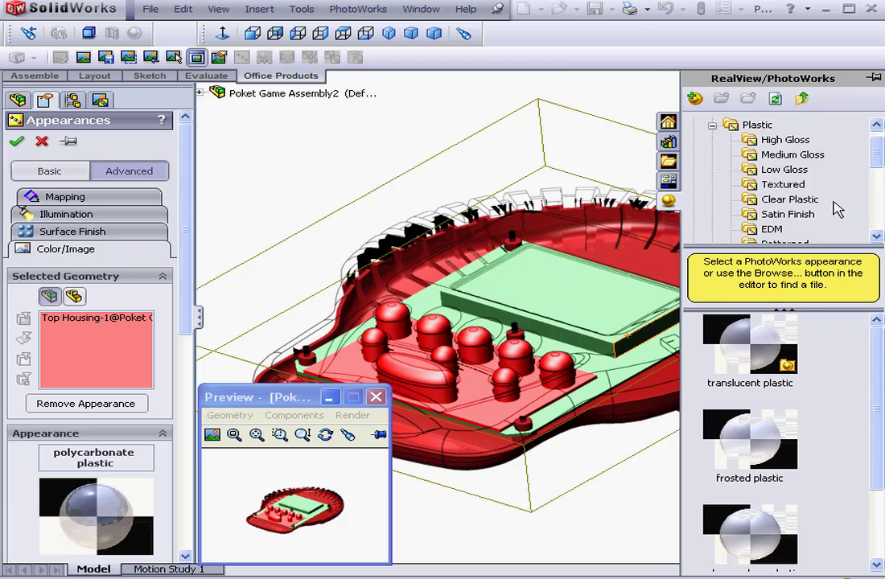
{"action": "left_click", "coordinate": [776, 140]}
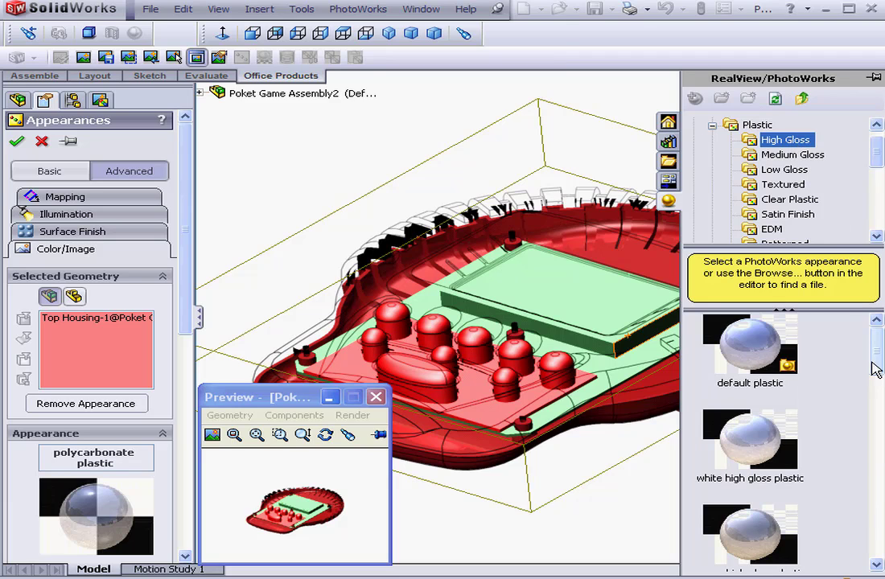
{"action": "left_click_drag", "start_coordinate": [876, 368], "coordinate": [875, 488]}
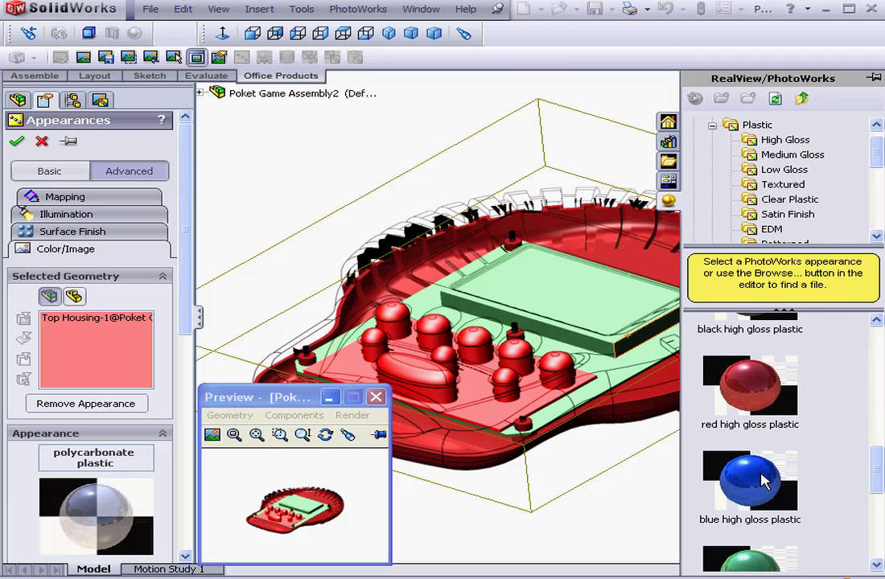
{"action": "left_click", "coordinate": [761, 475]}
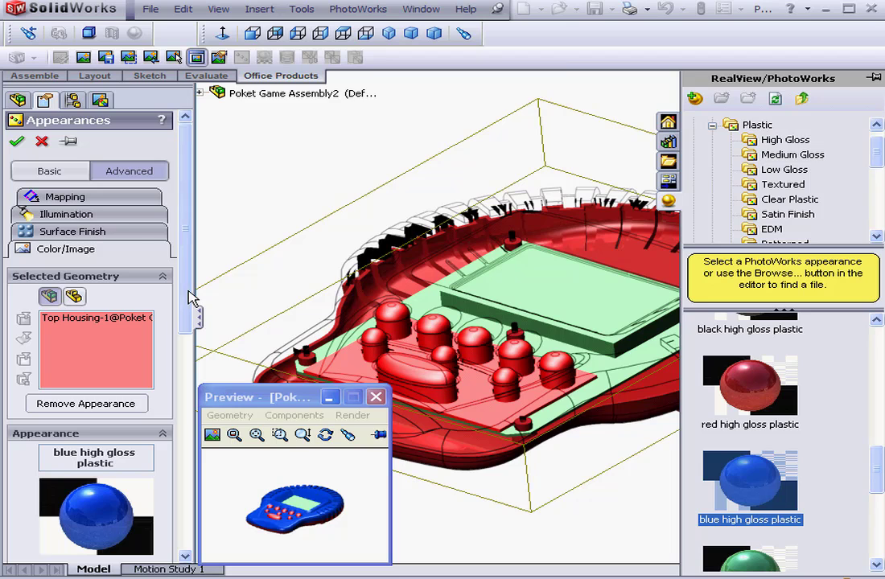
Set the Top Housing's blue high gloss plastic to Constant illumination with transparency 1.00 and accept the appearance
{"action": "left_click", "coordinate": [92, 214]}
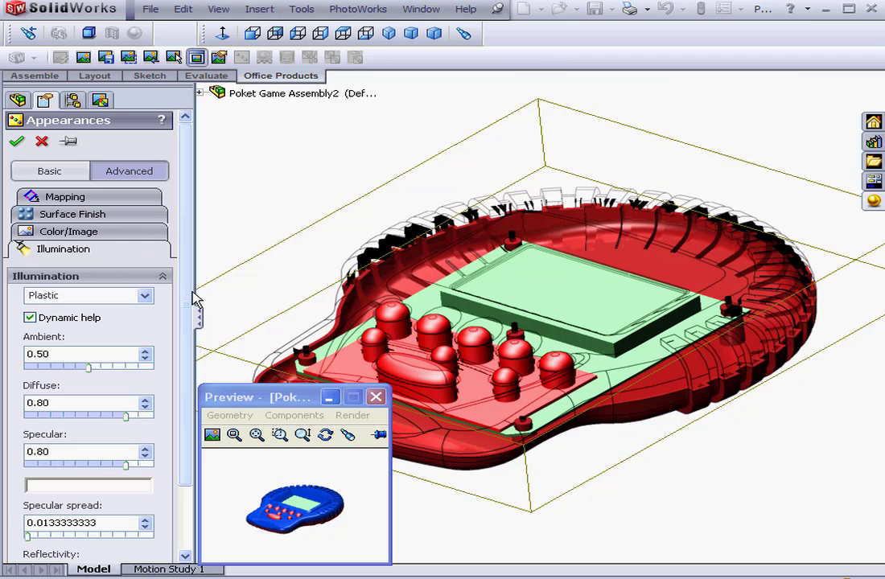
{"action": "left_click_drag", "start_coordinate": [187, 302], "coordinate": [187, 336]}
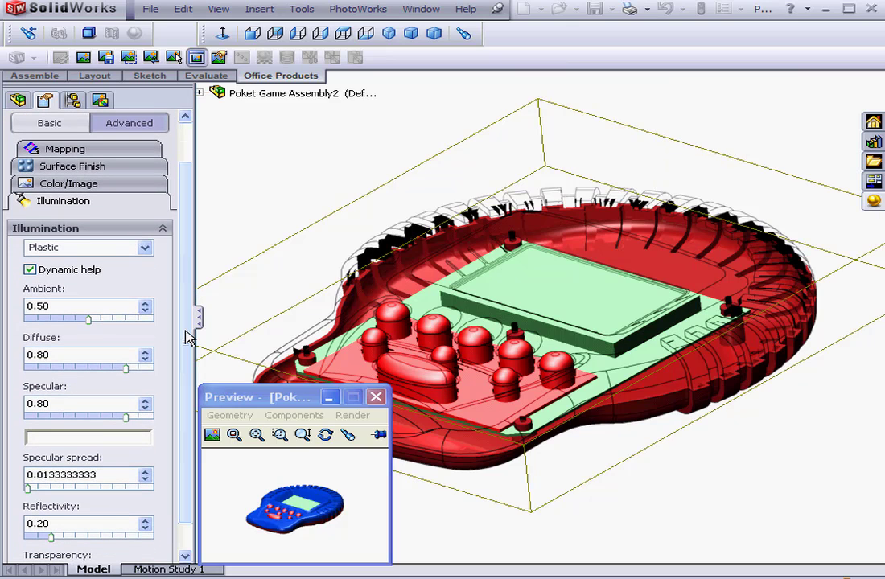
{"action": "left_click", "coordinate": [145, 249]}
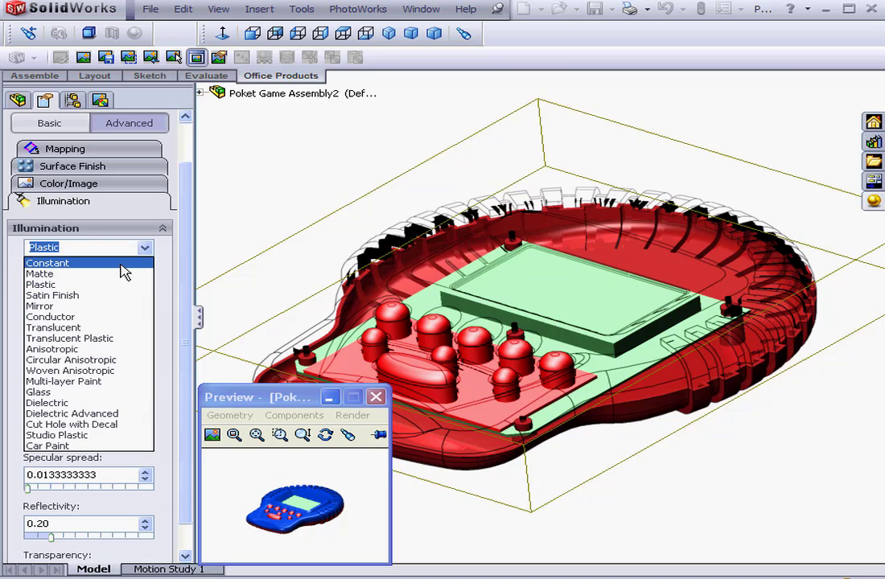
{"action": "left_click", "coordinate": [125, 265]}
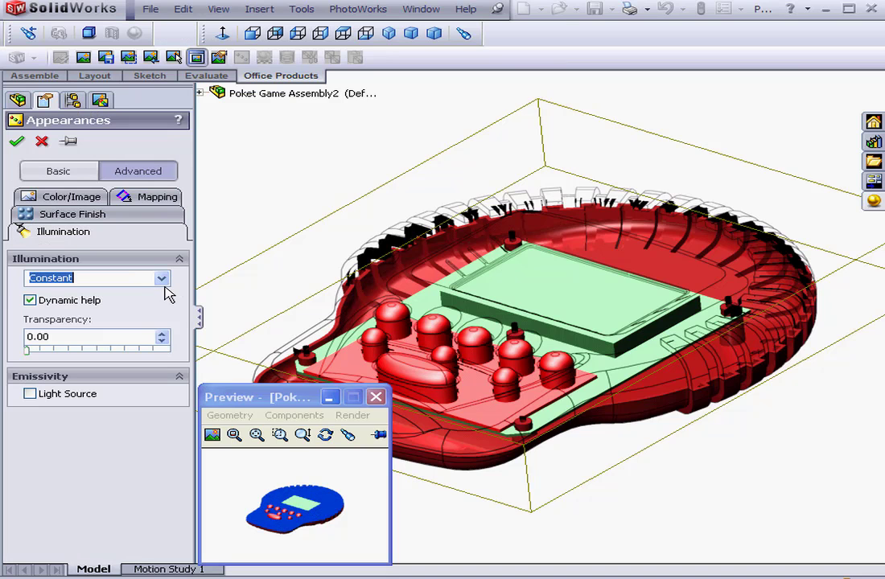
{"action": "mouse_move", "coordinate": [60, 346]}
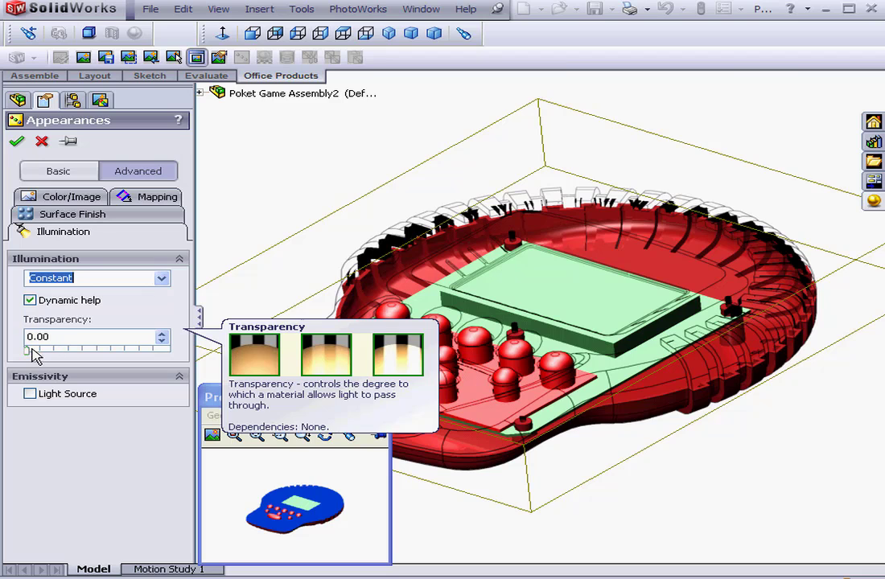
{"action": "left_click_drag", "start_coordinate": [26, 352], "coordinate": [169, 352]}
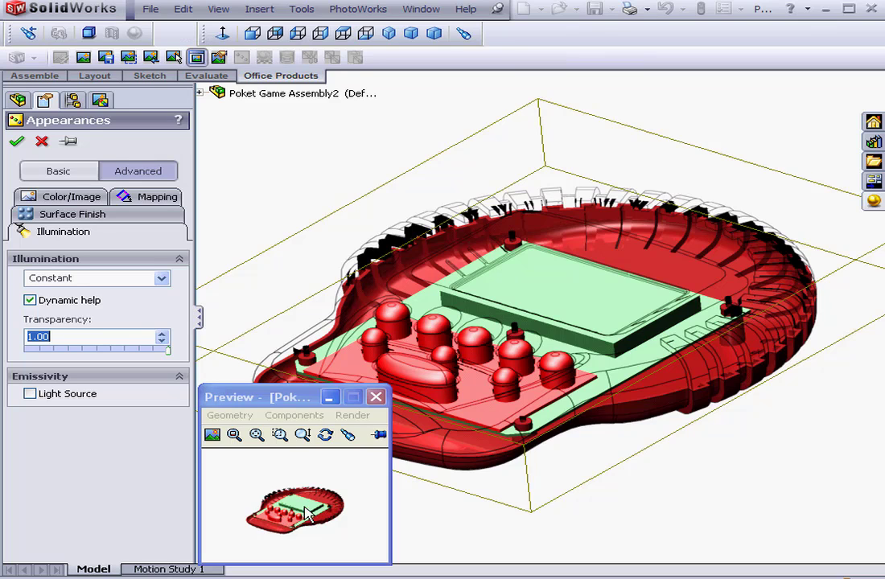
{"action": "left_click", "coordinate": [17, 144]}
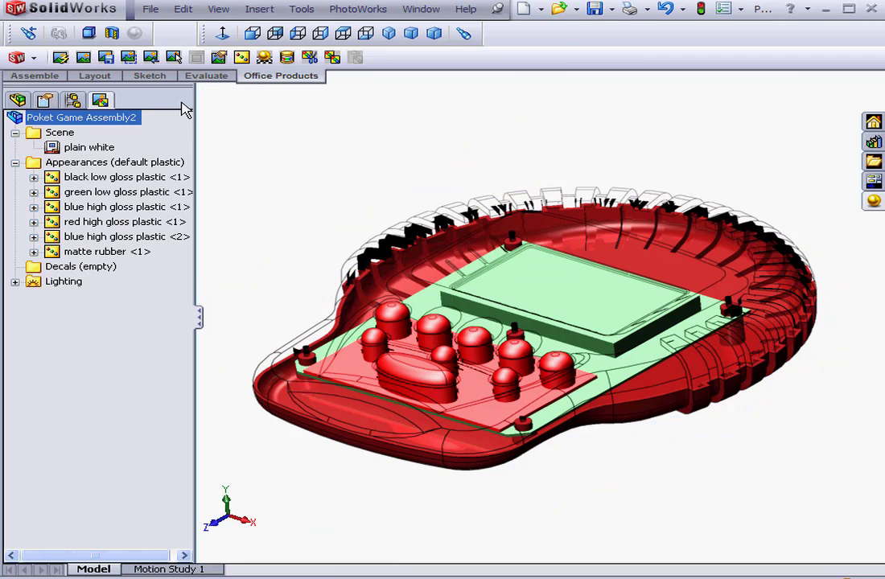
Turn off contour fading with depth in the PhotoWorks options, apply the change, and render the assembly
{"action": "left_click", "coordinate": [219, 58]}
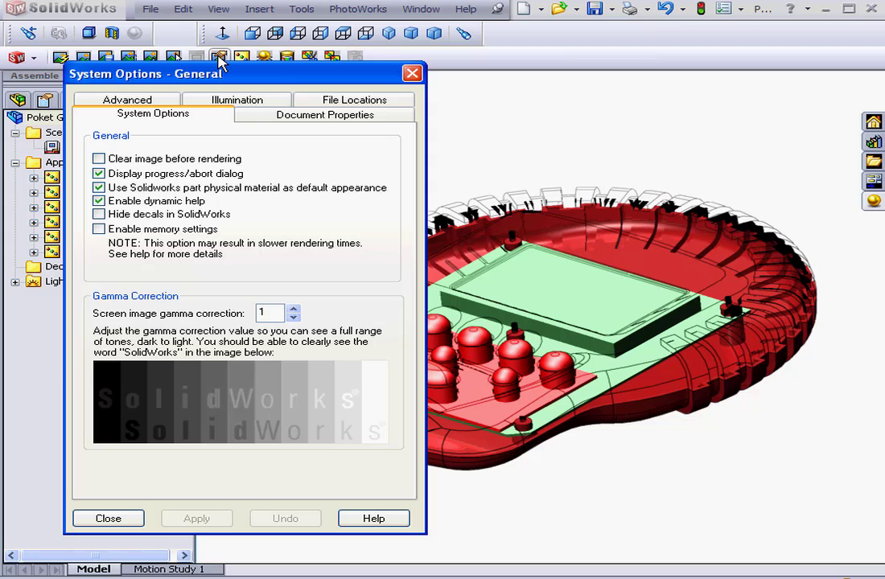
{"action": "left_click", "coordinate": [153, 105]}
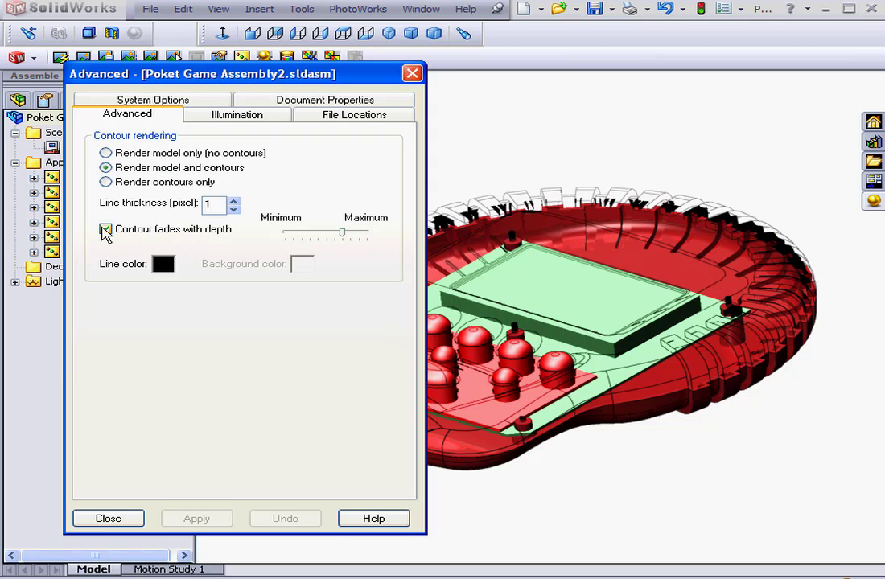
{"action": "left_click", "coordinate": [106, 230]}
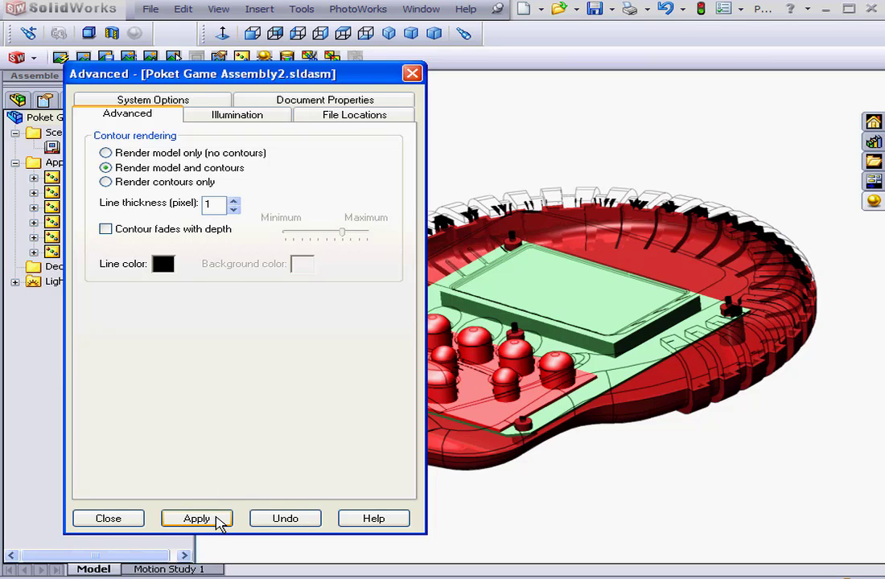
{"action": "left_click", "coordinate": [217, 522]}
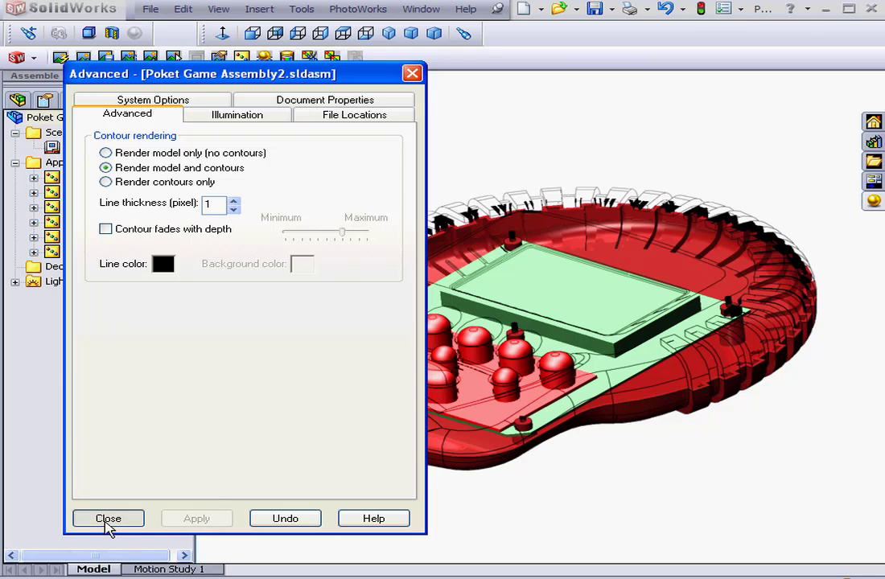
{"action": "left_click", "coordinate": [109, 519]}
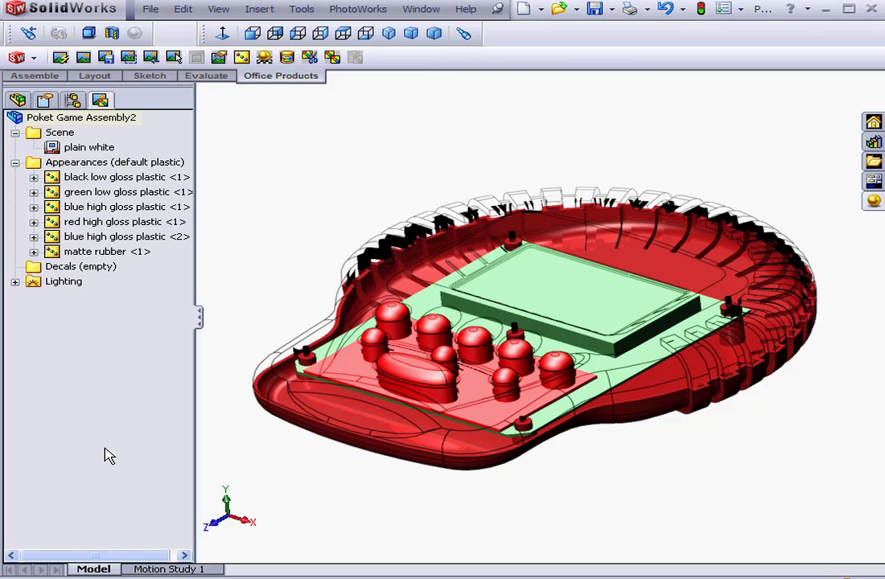
{"action": "left_click", "coordinate": [61, 56]}
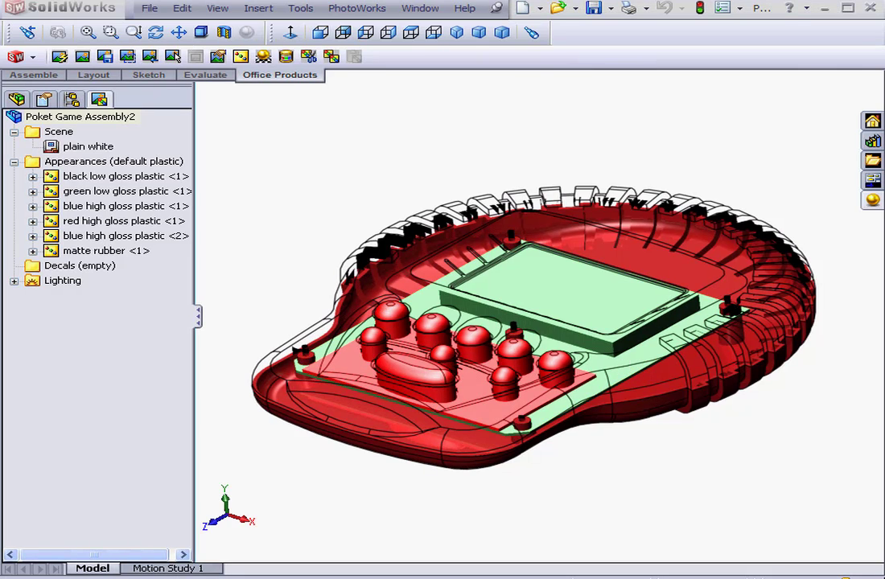
Set the contour rendering to contours only with a white background color, apply it, and render the assembly
{"action": "left_click", "coordinate": [218, 57]}
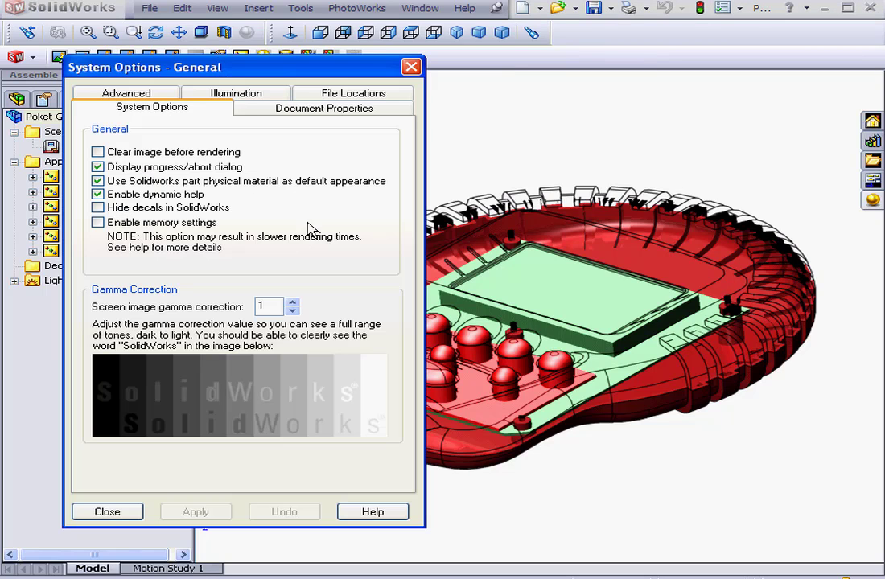
{"action": "left_click", "coordinate": [123, 93]}
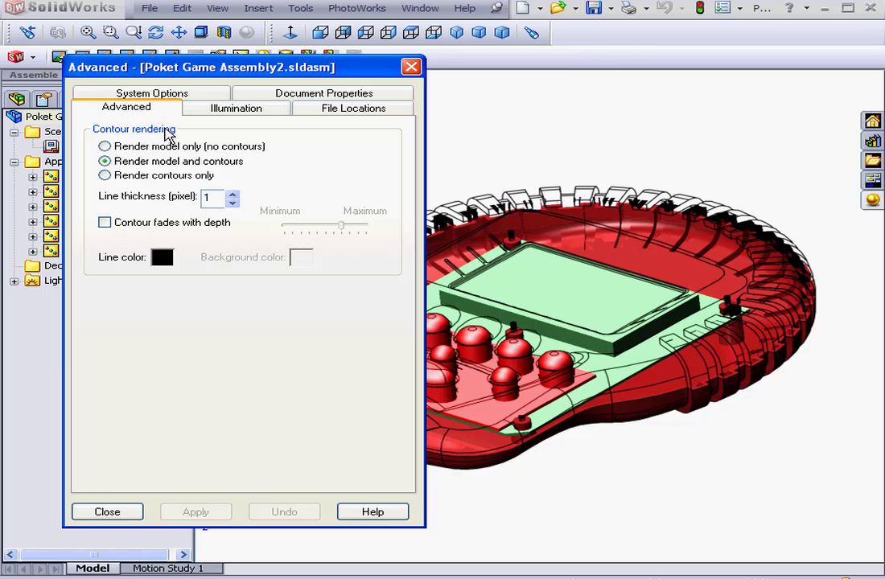
{"action": "left_click", "coordinate": [106, 176]}
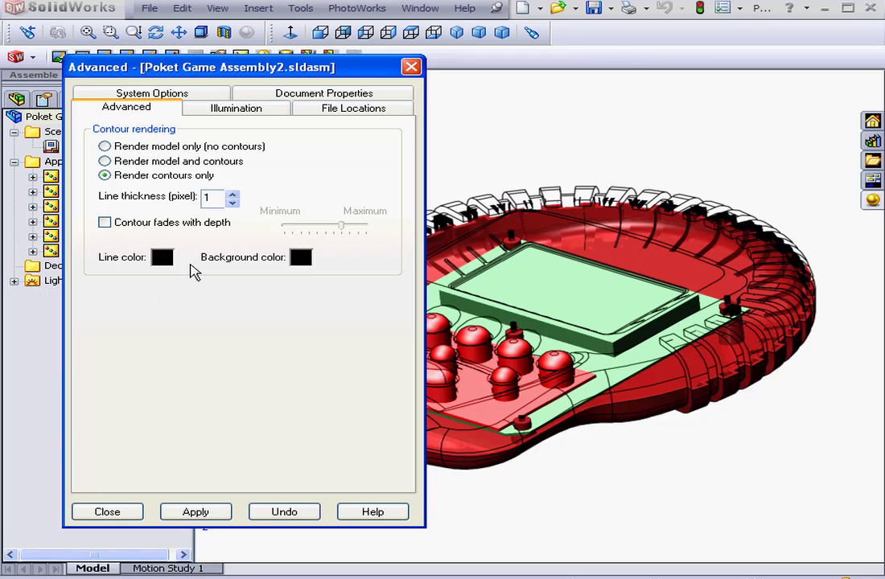
{"action": "left_click", "coordinate": [303, 258]}
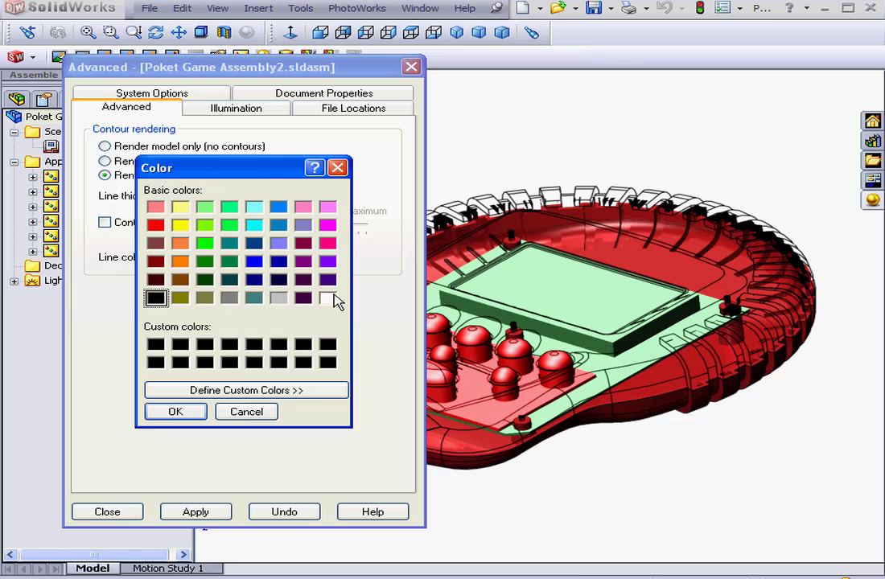
{"action": "left_click", "coordinate": [328, 299]}
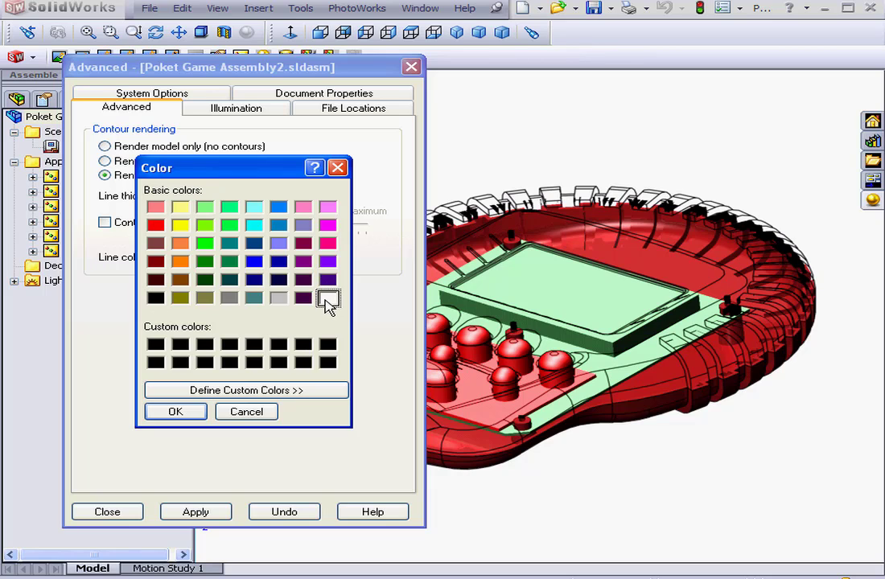
{"action": "left_click", "coordinate": [174, 412]}
{"action": "left_click", "coordinate": [205, 515]}
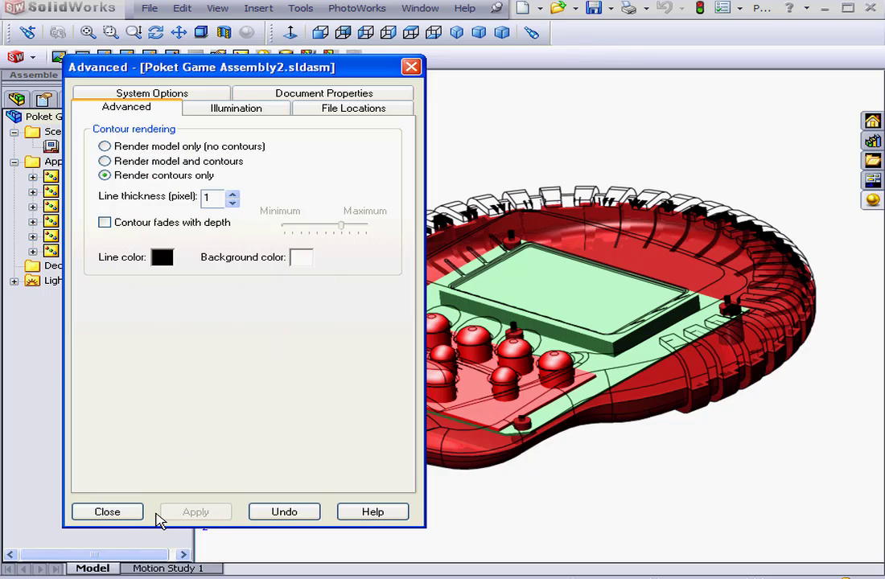
{"action": "left_click", "coordinate": [107, 513]}
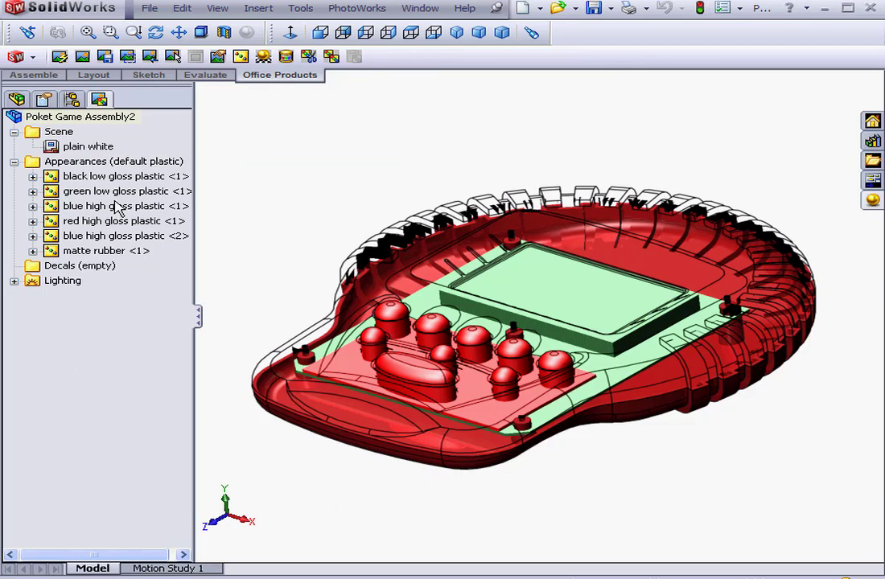
{"action": "left_click", "coordinate": [82, 57]}
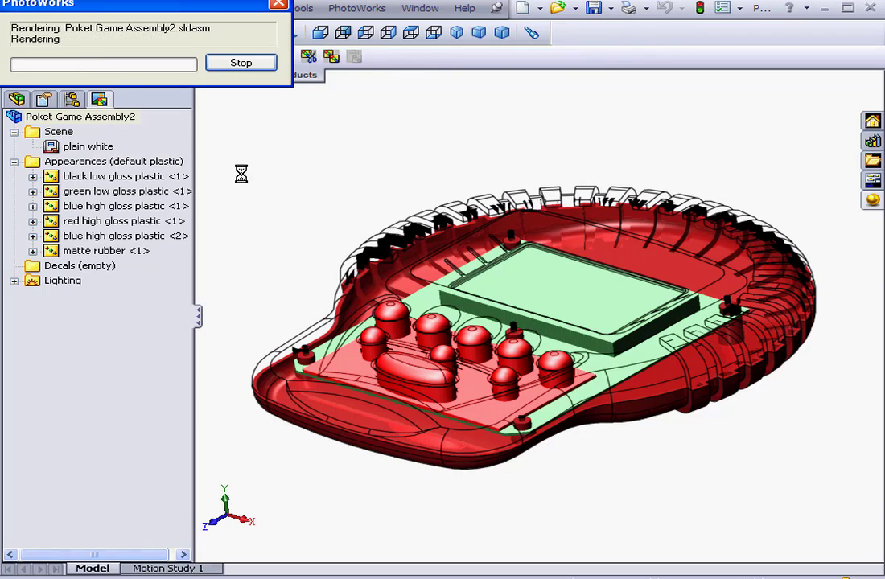